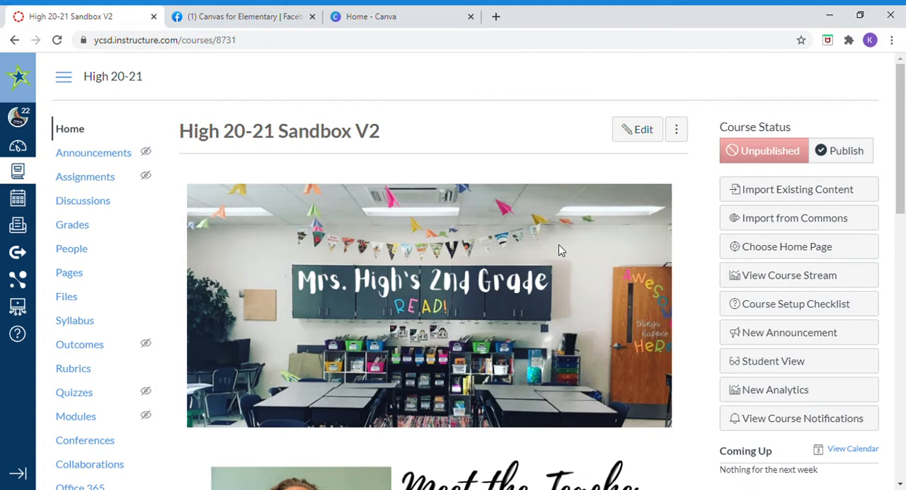
# Step: Create an assignment group named "Place Value" in the course's assignments
pyautogui.click(97, 181)
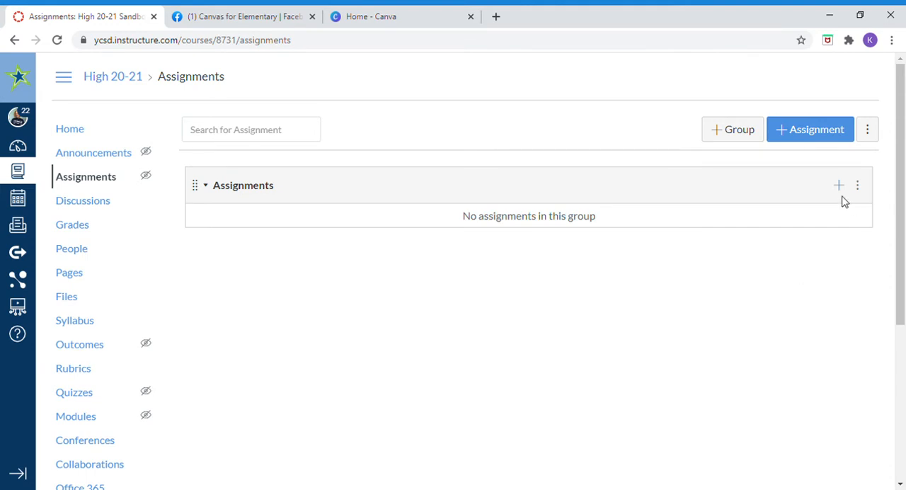
pyautogui.click(731, 135)
pyautogui.click(434, 260)
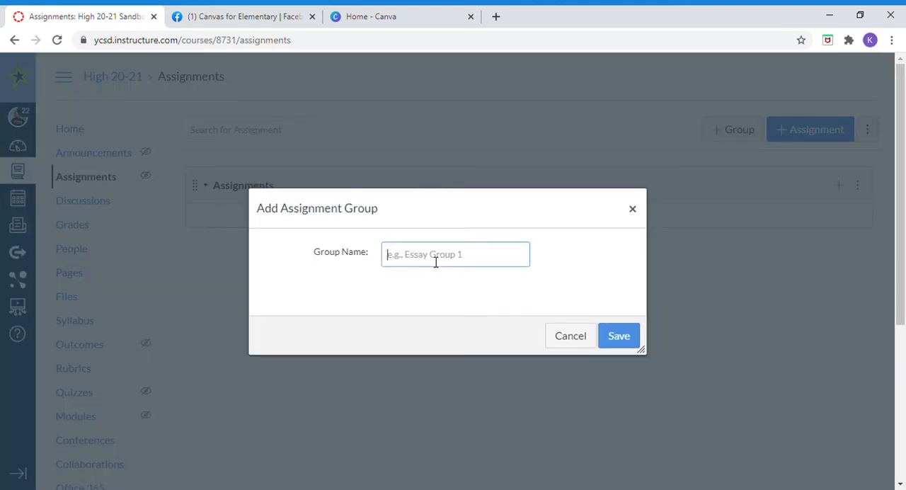
pyautogui.write('Place Value')
pyautogui.click(615, 336)
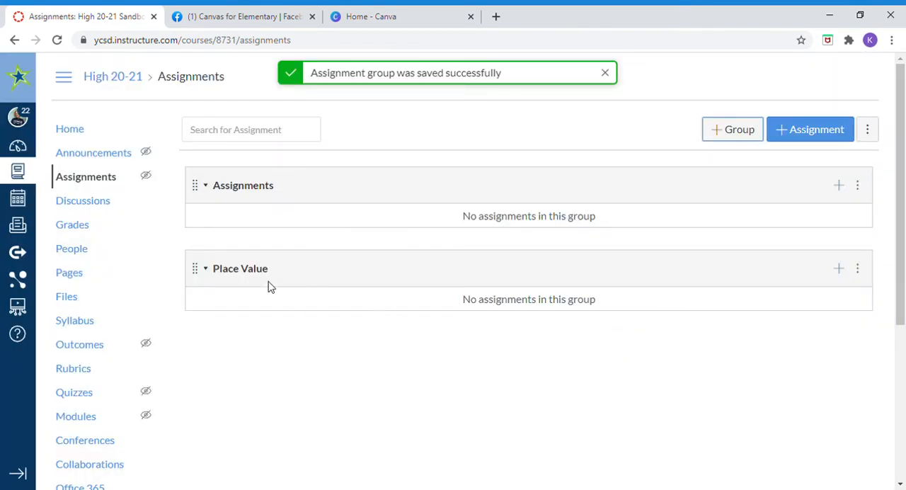
# Step: Start a new assignment with full options in the Place Value group and name it "Place Value: Build a Number"
pyautogui.click(839, 270)
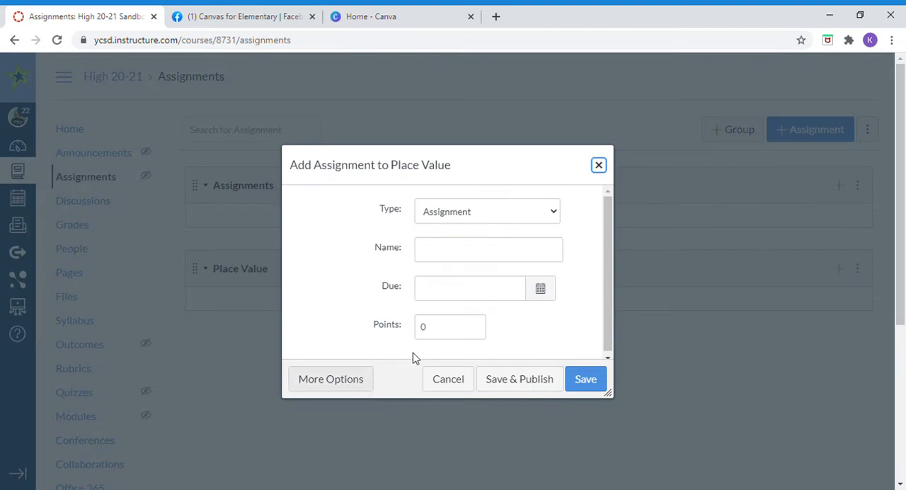
pyautogui.click(327, 382)
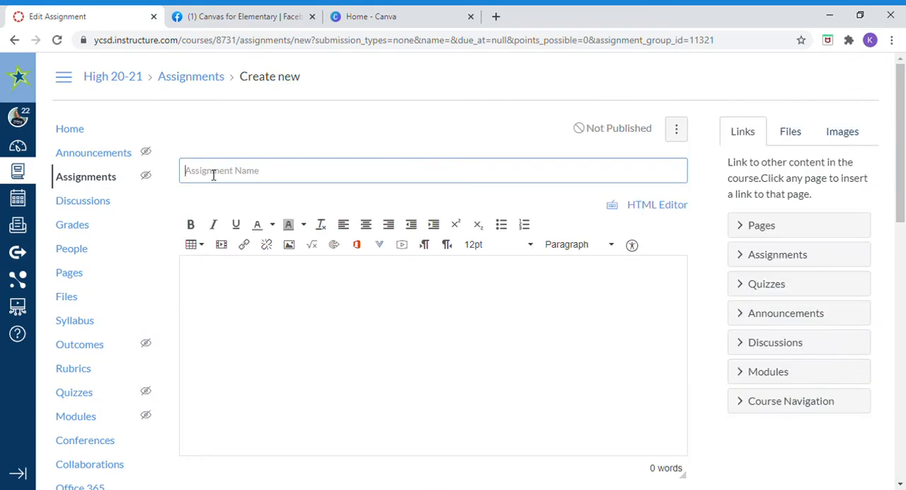
pyautogui.click(213, 174)
pyautogui.write('Place ')
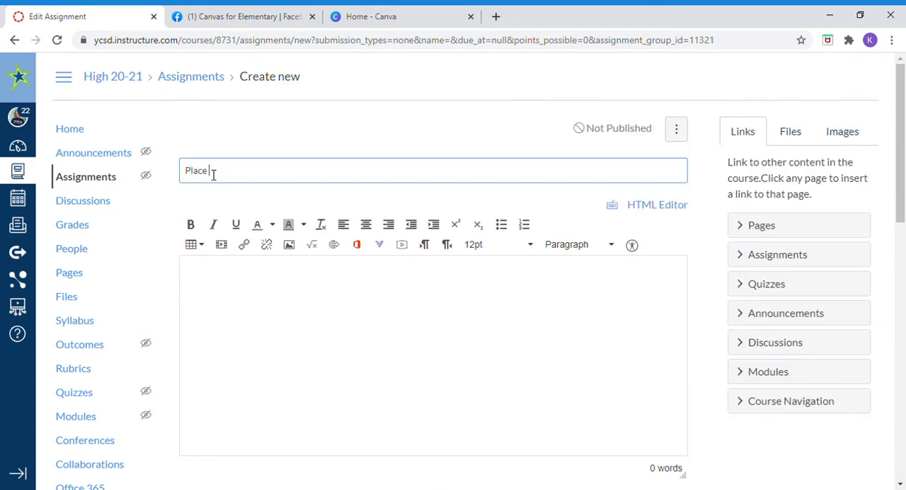
pyautogui.write('Value: Build a Numbers')
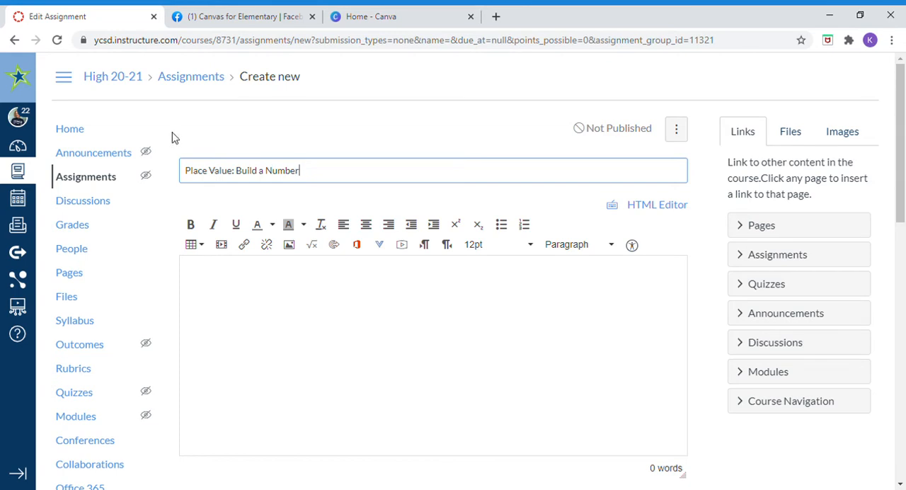
# Step: Write the assignment instructions "Use the PowerPoint below to build the number." and start a new line
pyautogui.click(220, 276)
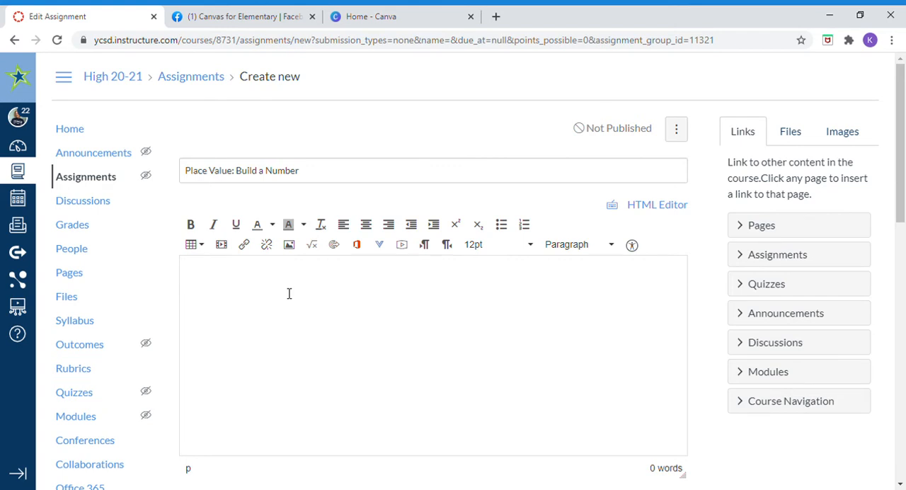
pyautogui.write('Use the po')
pyautogui.press('BackSpace')
pyautogui.press('BackSpace')
pyautogui.write('PowerPoint ')
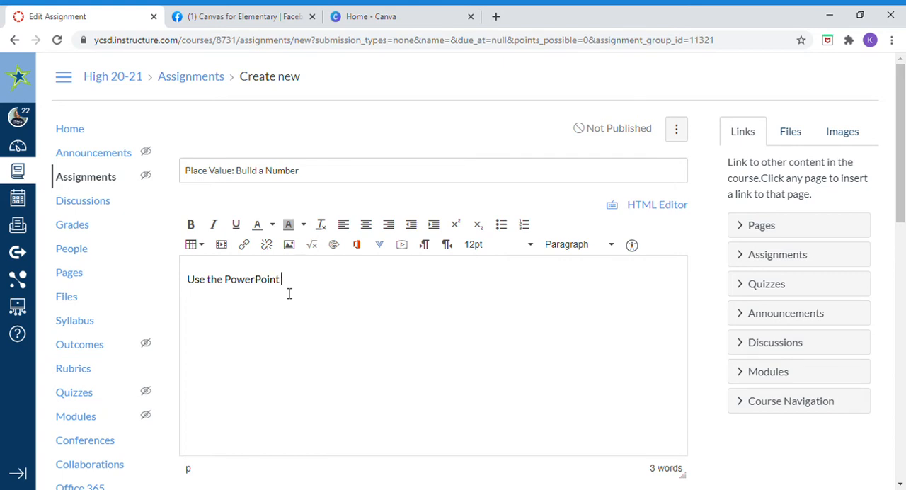
pyautogui.write('below to build the number.')
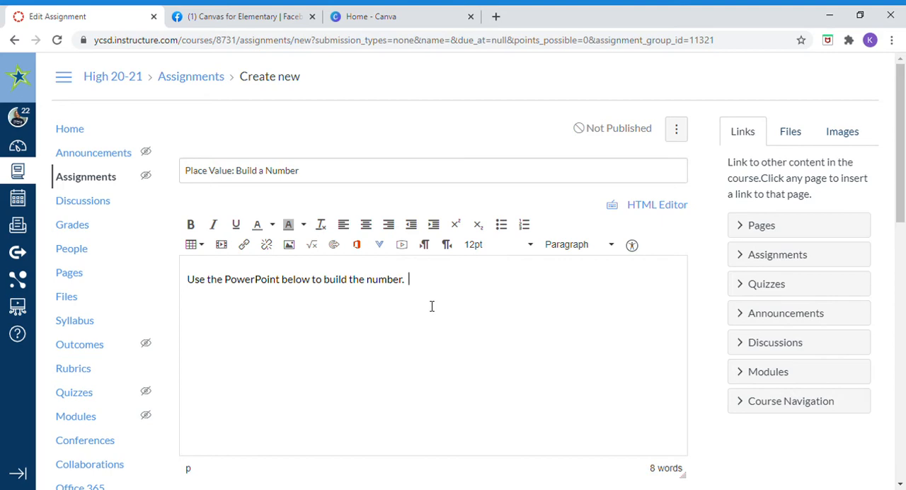
pyautogui.press('Return')
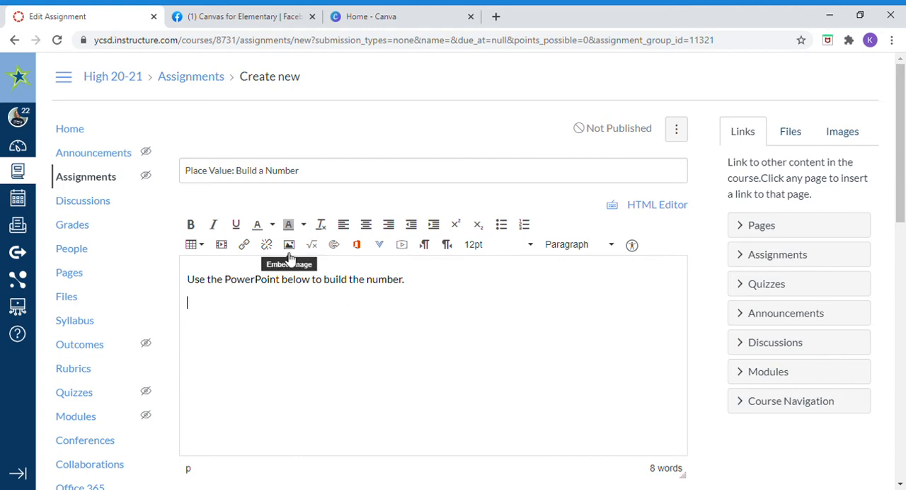
# Step: Examine the audio and video upload options, close them, and open the form for uploading a new image
pyautogui.click(402, 246)
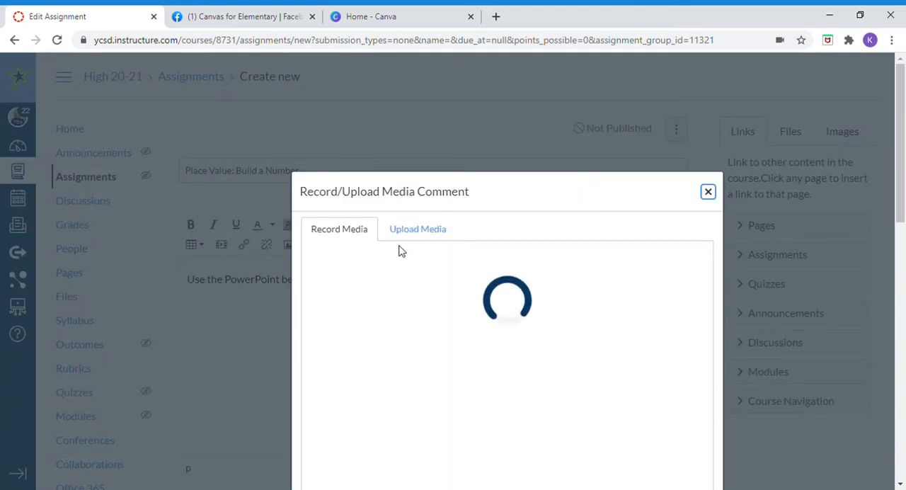
pyautogui.click(416, 233)
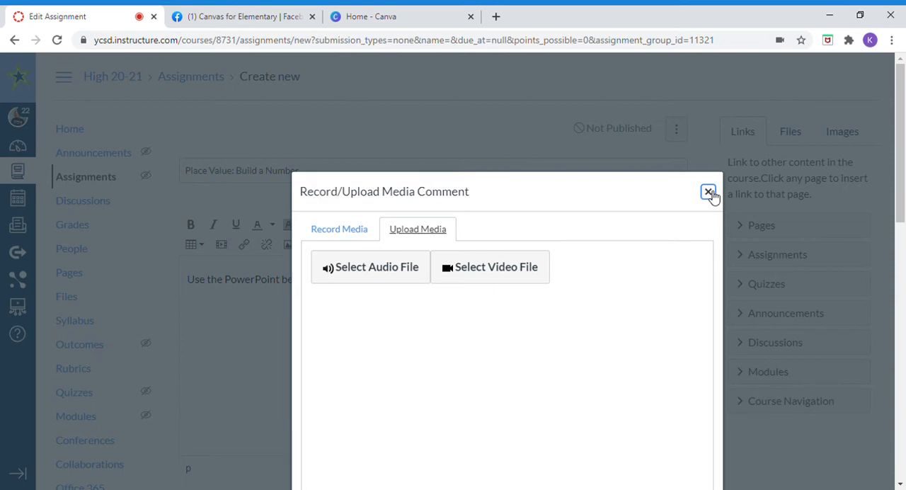
pyautogui.click(709, 193)
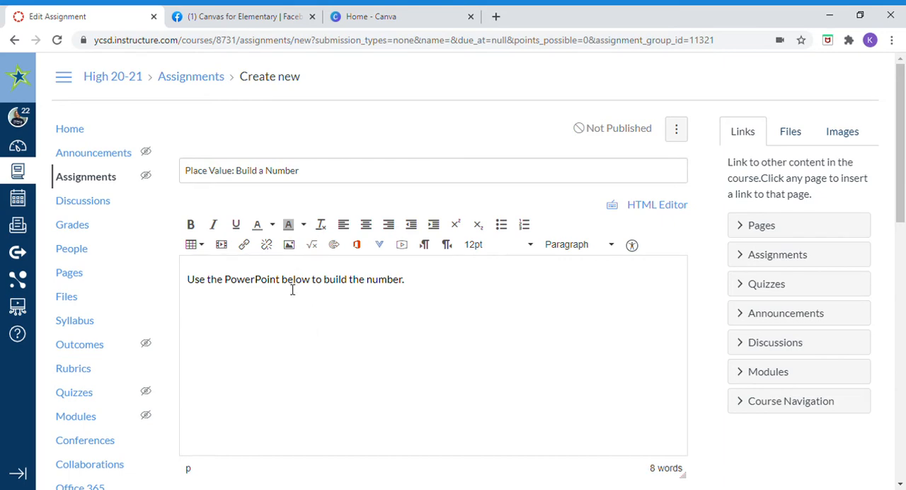
pyautogui.click(845, 138)
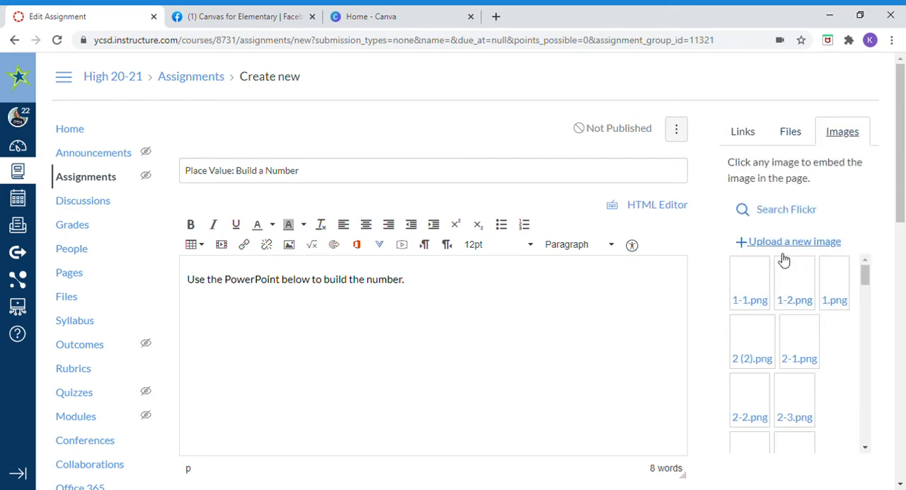
pyautogui.click(773, 245)
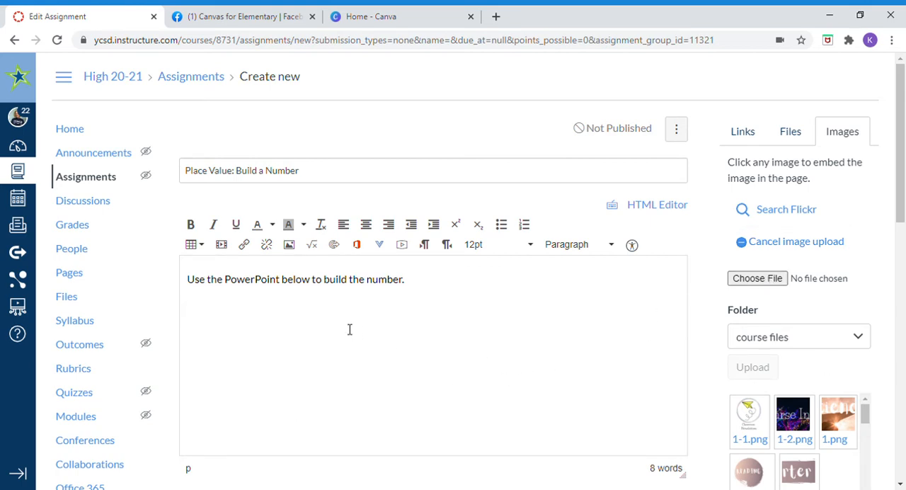
# Step: Set the assignment's grade display to Complete/Incomplete
pyautogui.scroll(-1, 351, 338)
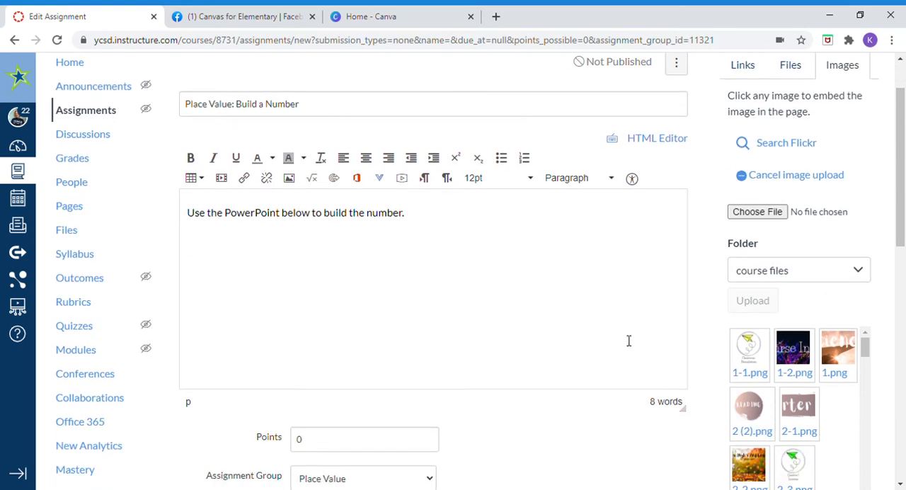
pyautogui.scroll(-1, 610, 295)
pyautogui.scroll(-2, 609, 295)
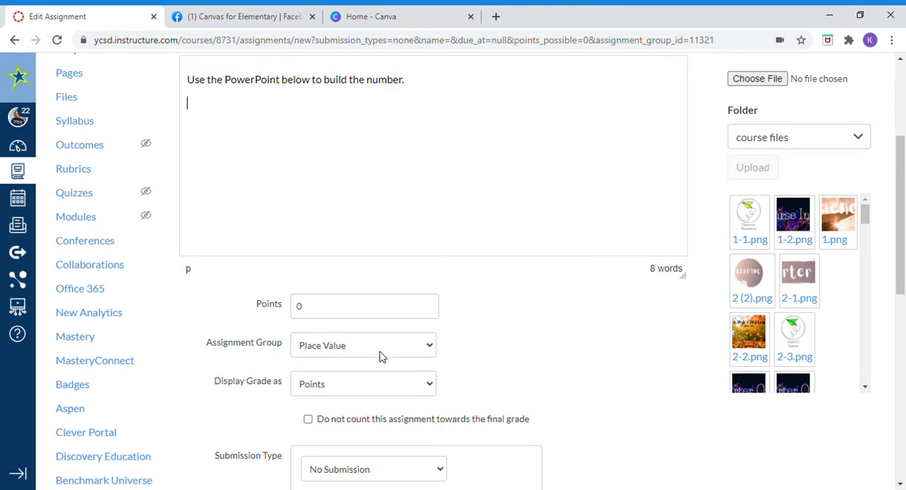
pyautogui.click(401, 420)
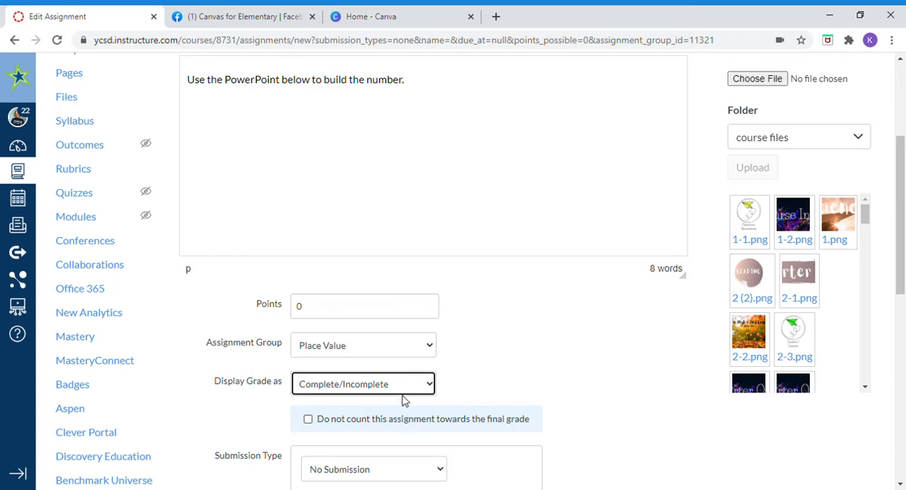
# Step: Switch the grade display to Not Graded and back to Complete/Incomplete
pyautogui.click(399, 387)
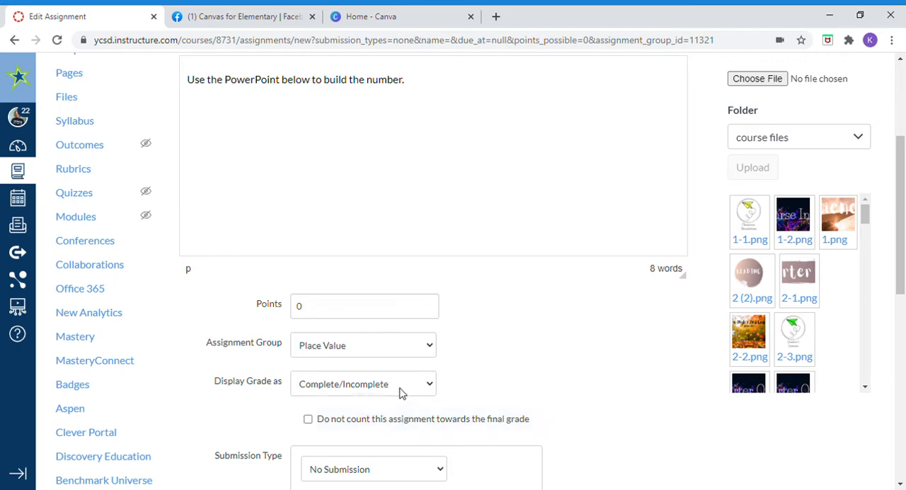
pyautogui.click(399, 466)
pyautogui.scroll(-1, 453, 432)
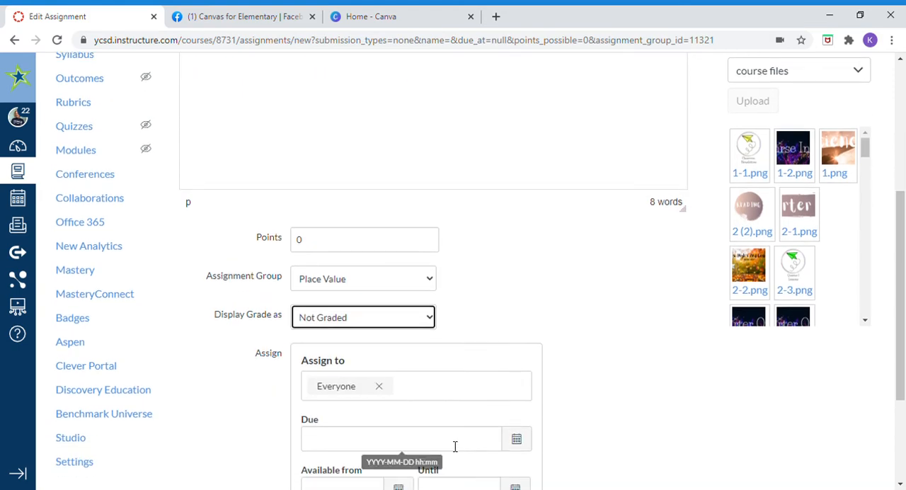
pyautogui.click(426, 321)
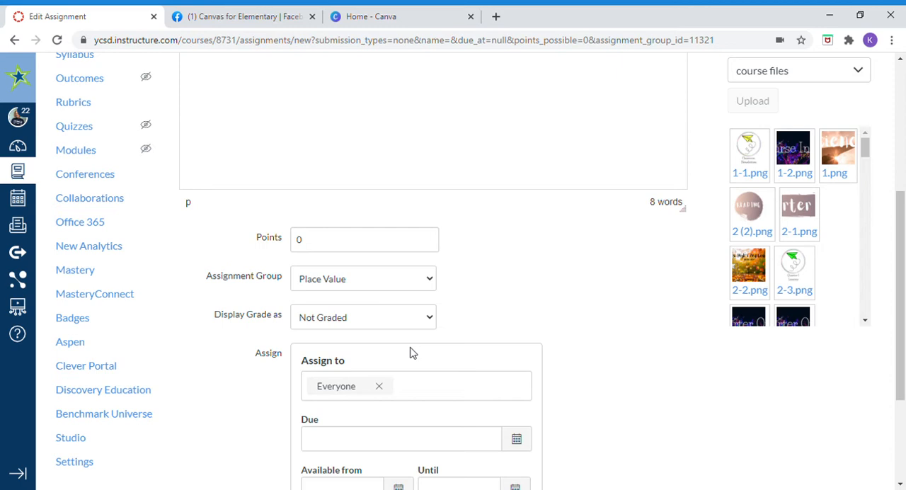
pyautogui.click(412, 352)
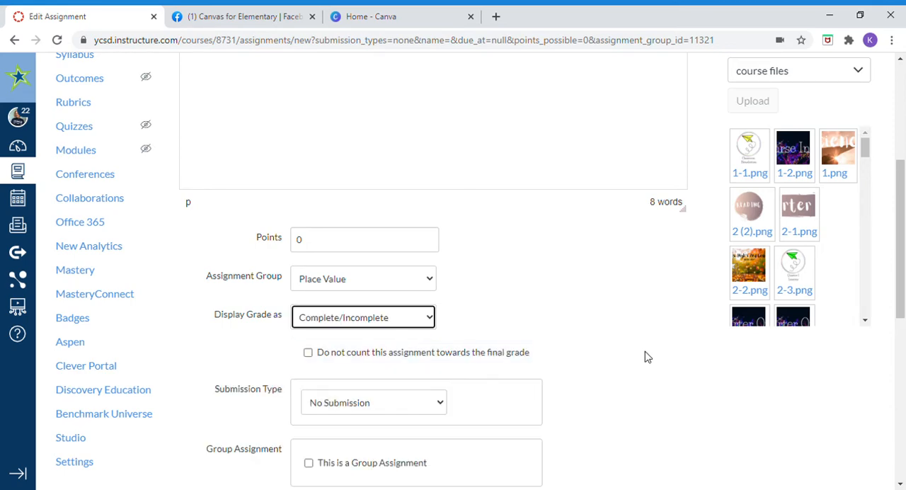
# Step: Set the assignment's submission type to Online
pyautogui.scroll(-1, 473, 368)
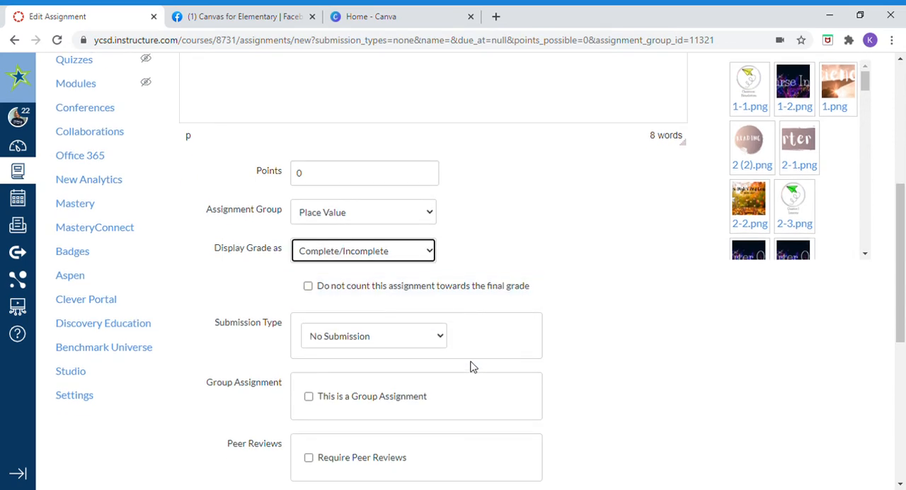
pyautogui.click(424, 338)
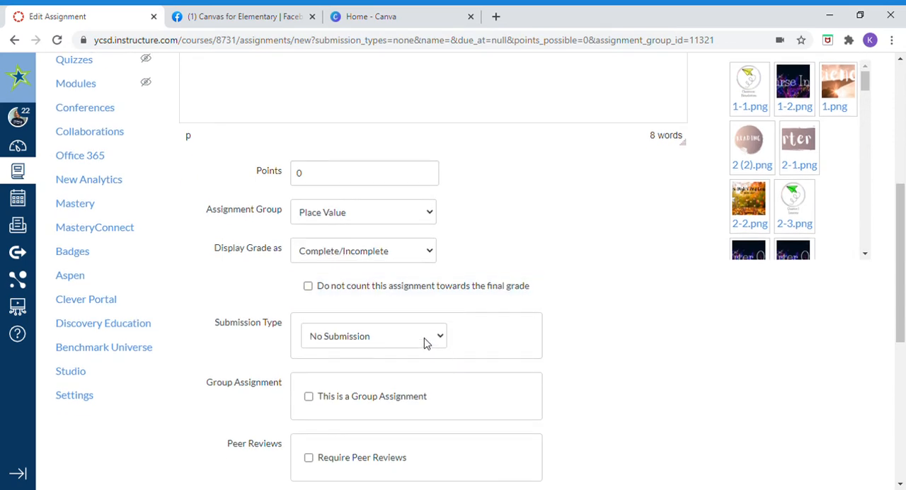
pyautogui.click(425, 376)
pyautogui.scroll(-1, 423, 377)
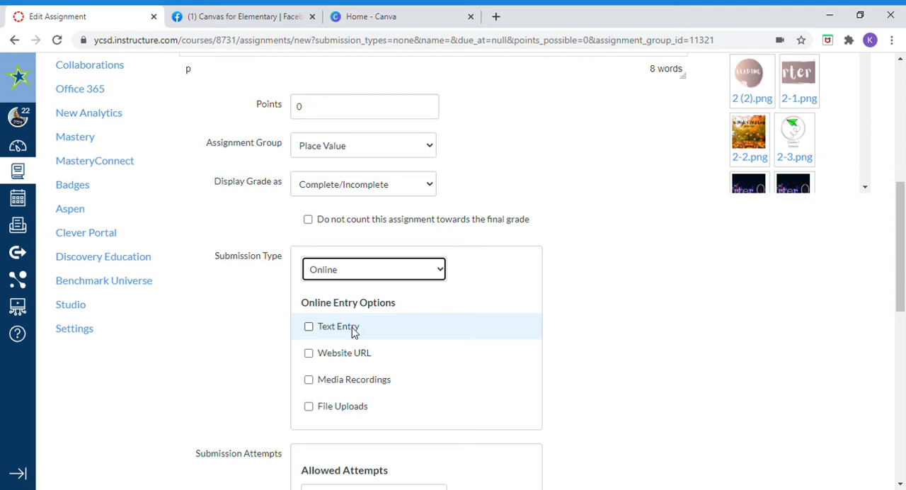
# Step: Enable File Uploads and leave Media Recordings disabled among the online entry options
pyautogui.click(339, 386)
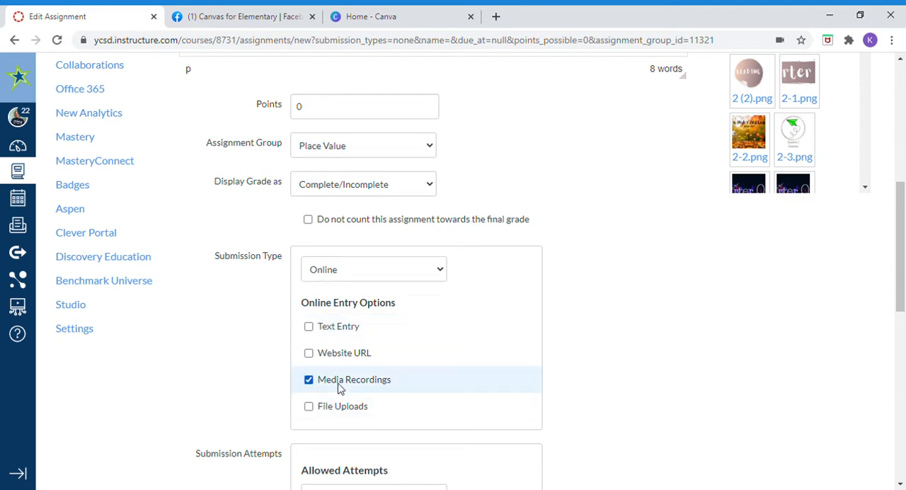
pyautogui.click(336, 387)
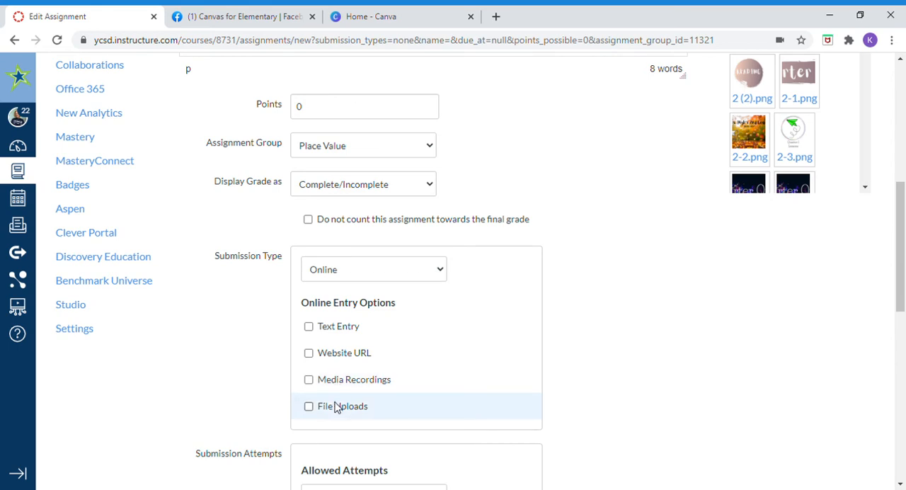
pyautogui.click(337, 388)
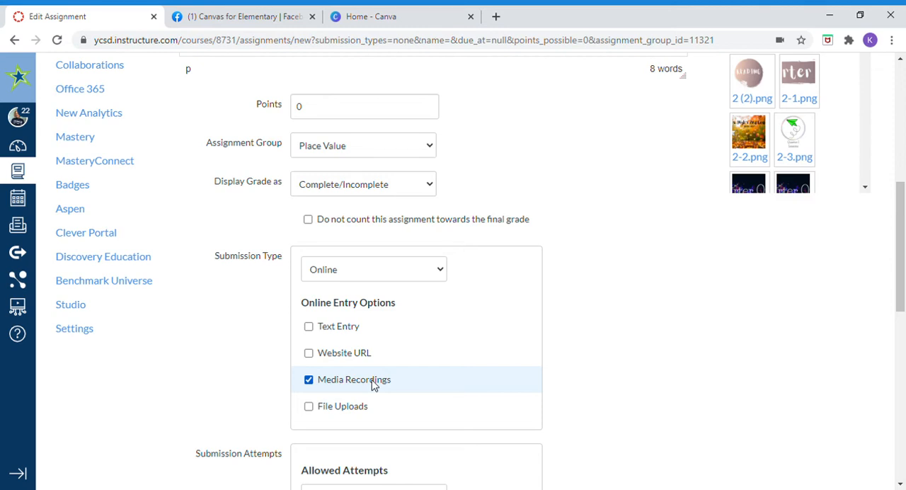
pyautogui.click(362, 406)
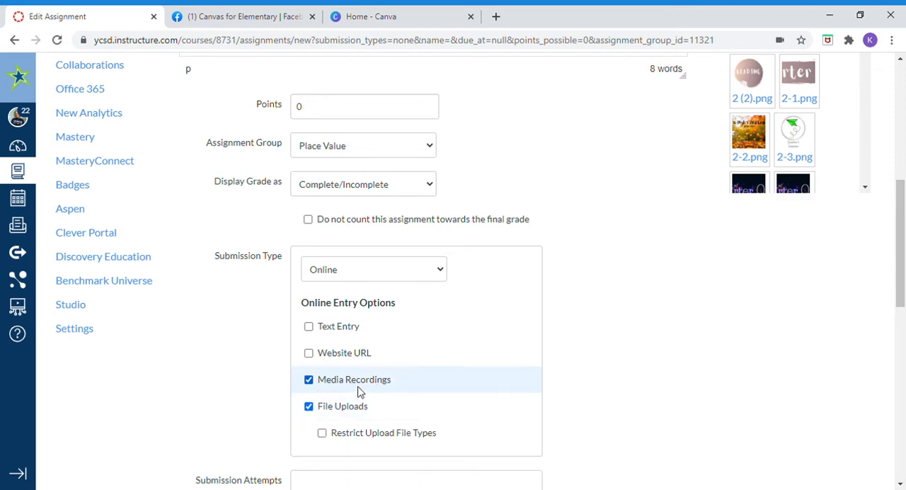
pyautogui.click(320, 381)
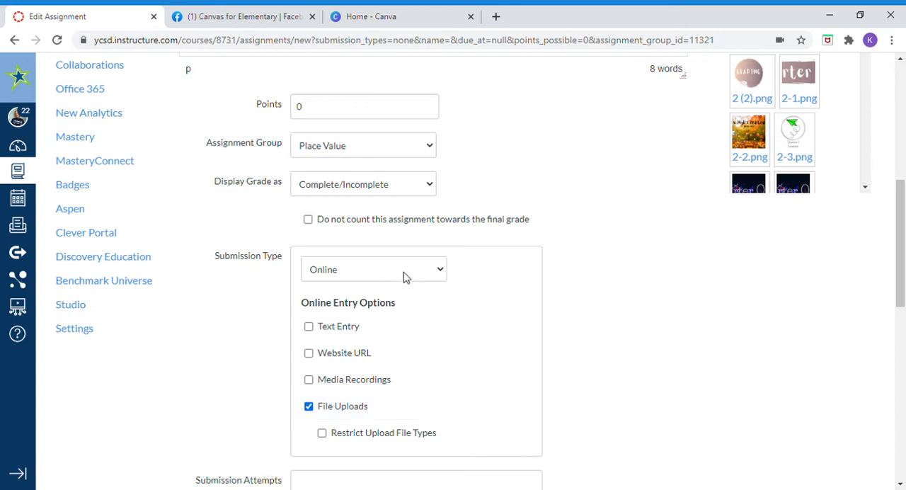
# Step: Set the submission type to External Tool and choose Office 365 Cloud Assignment from the available tools
pyautogui.click(398, 331)
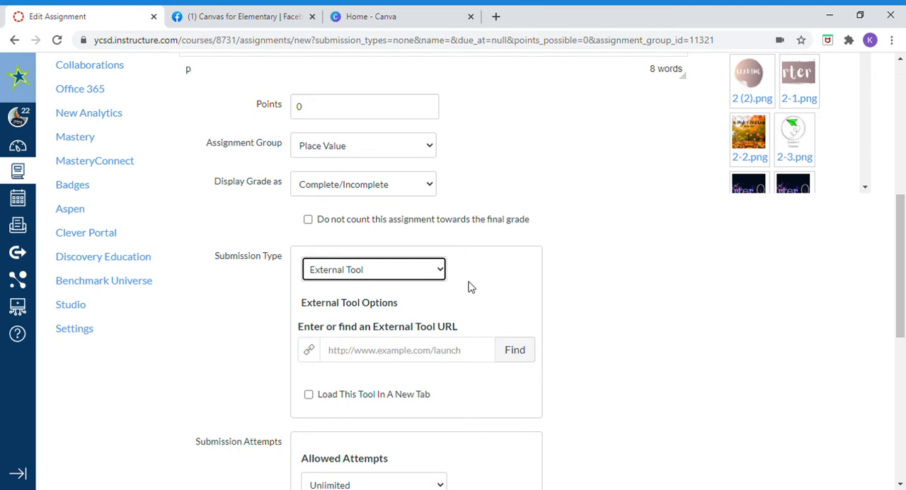
pyautogui.click(515, 350)
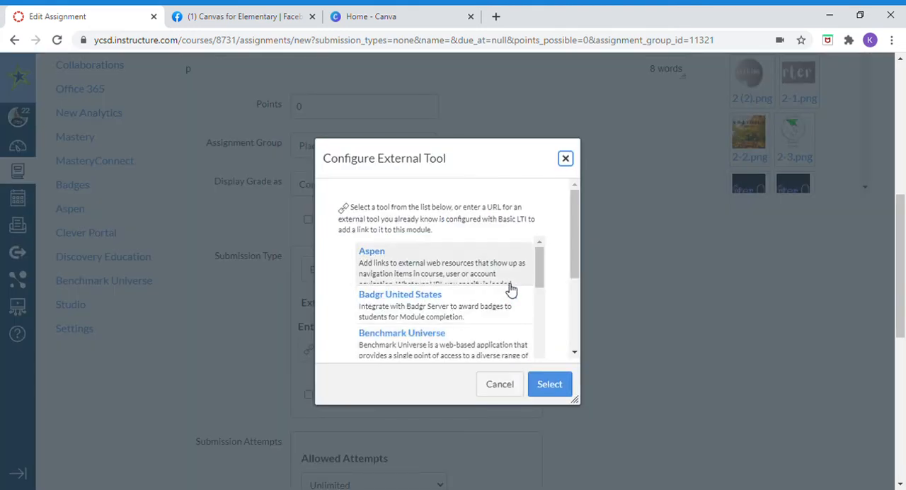
pyautogui.moveTo(538, 262); pyautogui.dragTo(541, 312)
pyautogui.scroll(-3, 503, 301)
pyautogui.scroll(3, 501, 312)
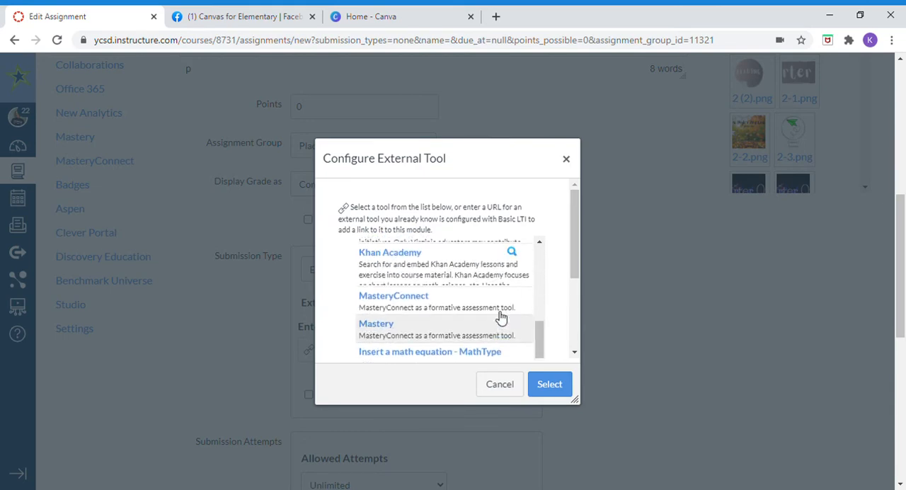
pyautogui.scroll(-3, 498, 319)
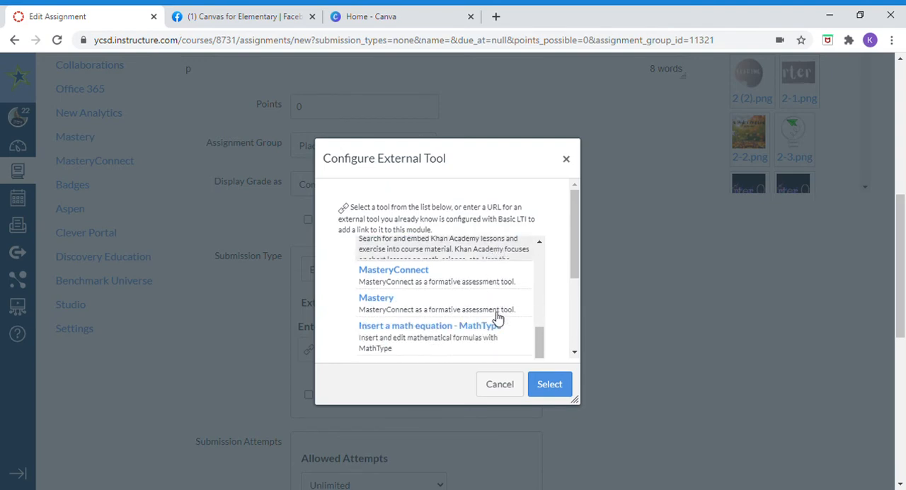
pyautogui.scroll(-3, 498, 319)
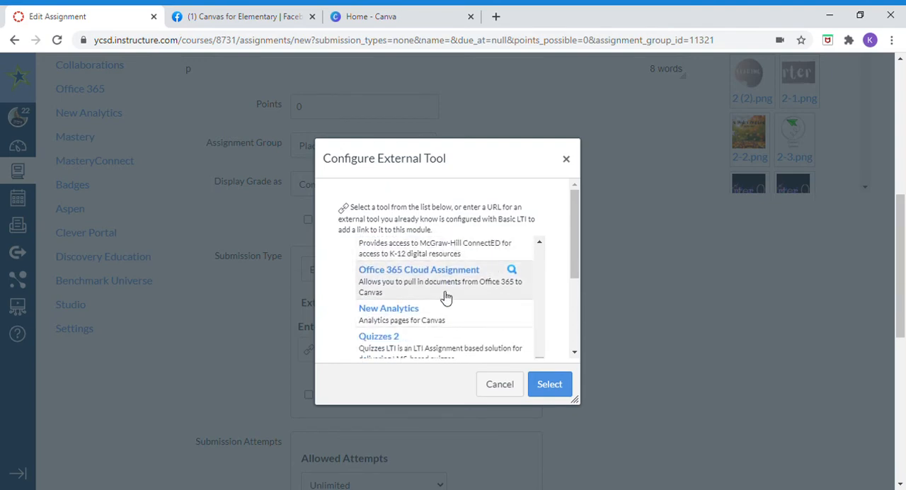
pyautogui.click(428, 275)
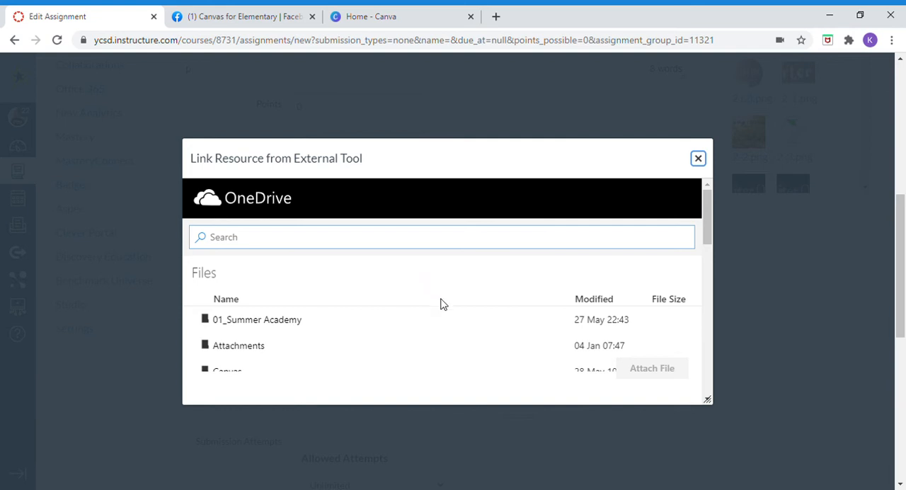
# Step: Attach Build a Number.pptx from the OneDrive folder 01_Summer Academy > Math and confirm the external tool selection
pyautogui.click(244, 326)
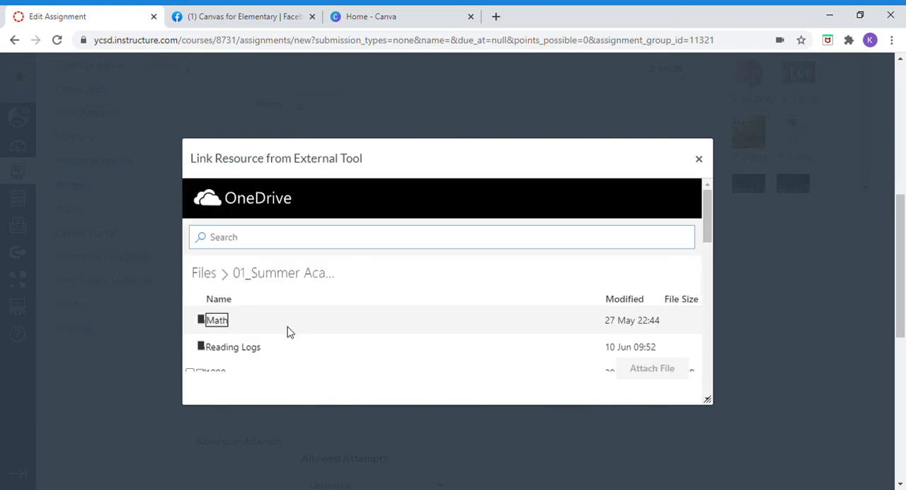
pyautogui.click(220, 325)
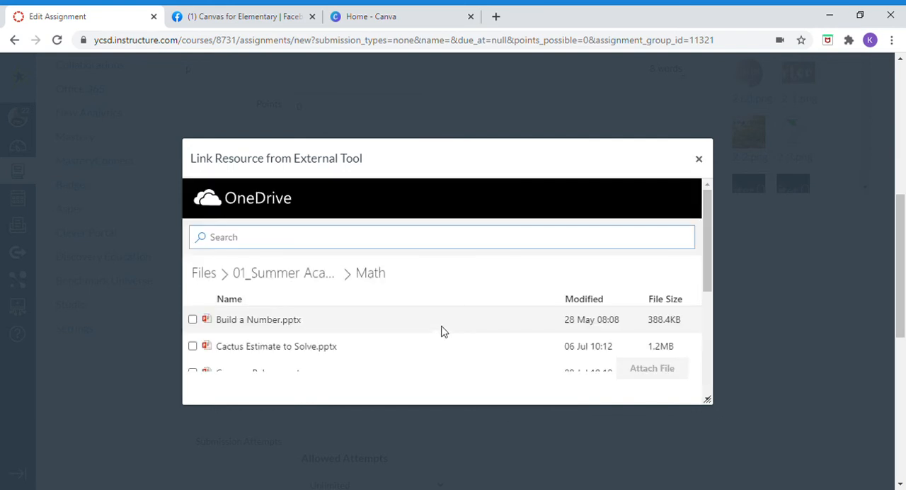
pyautogui.click(192, 321)
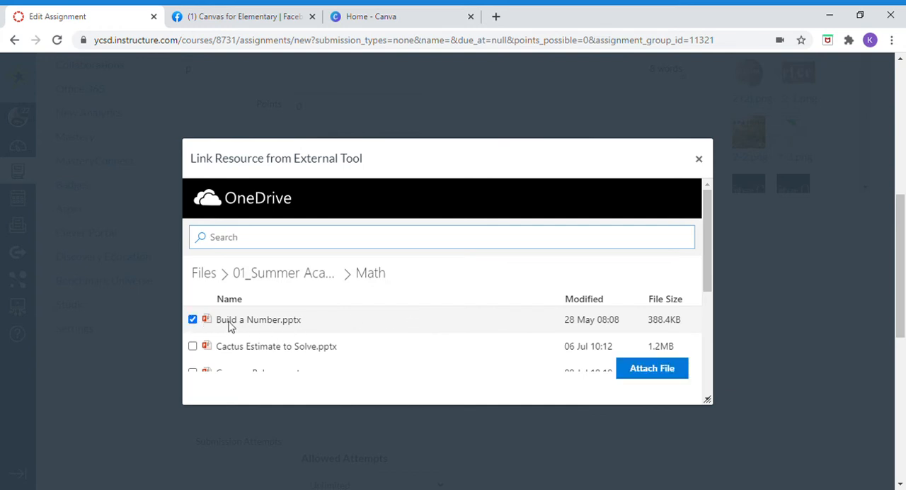
pyautogui.click(651, 374)
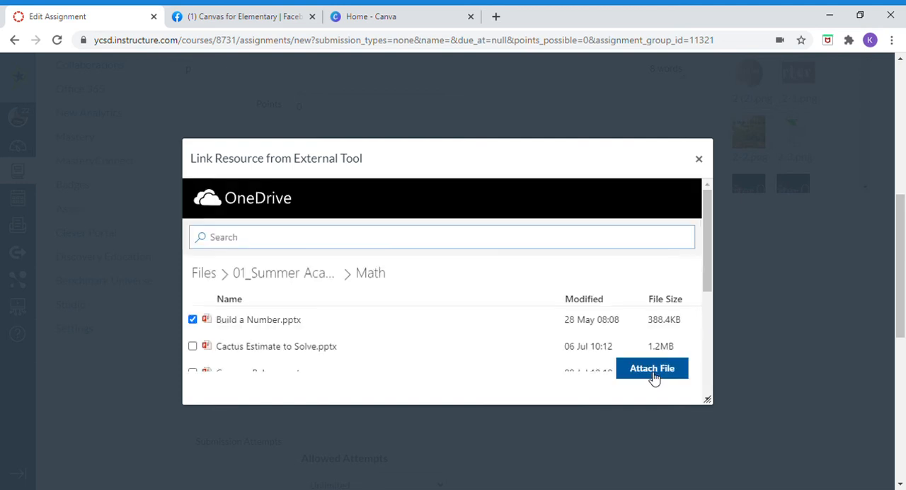
pyautogui.click(651, 377)
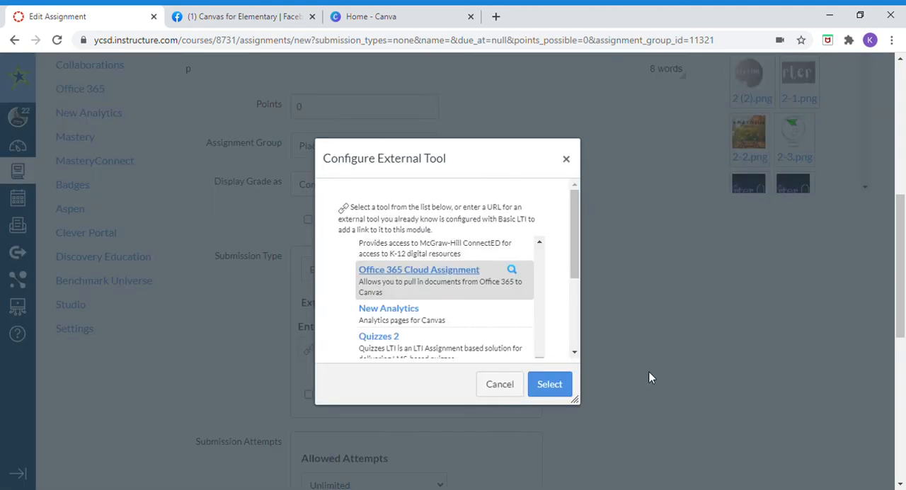
pyautogui.click(558, 387)
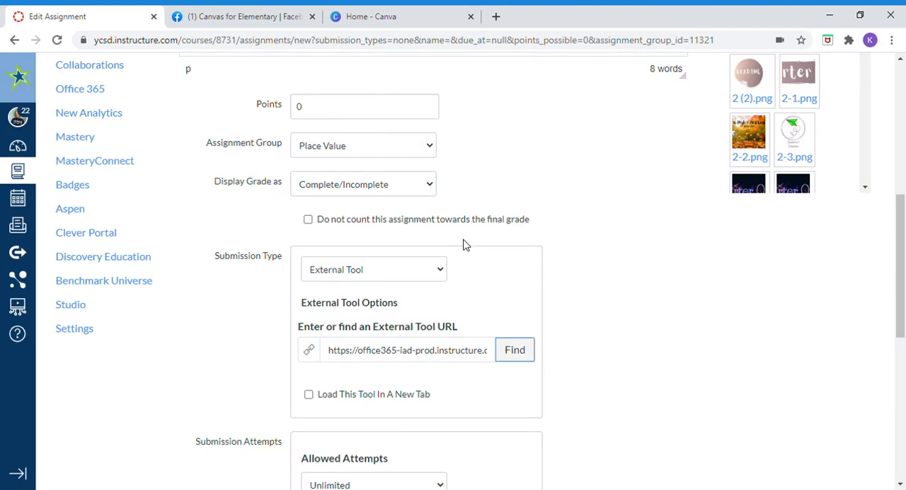
# Step: Limit the allowed submission attempts to 2
pyautogui.scroll(-1, 598, 318)
pyautogui.scroll(-1, 459, 364)
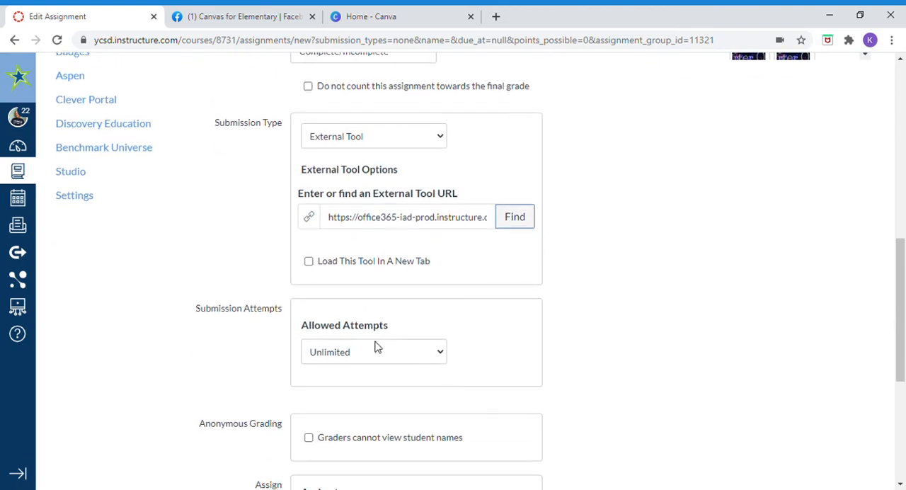
pyautogui.click(358, 379)
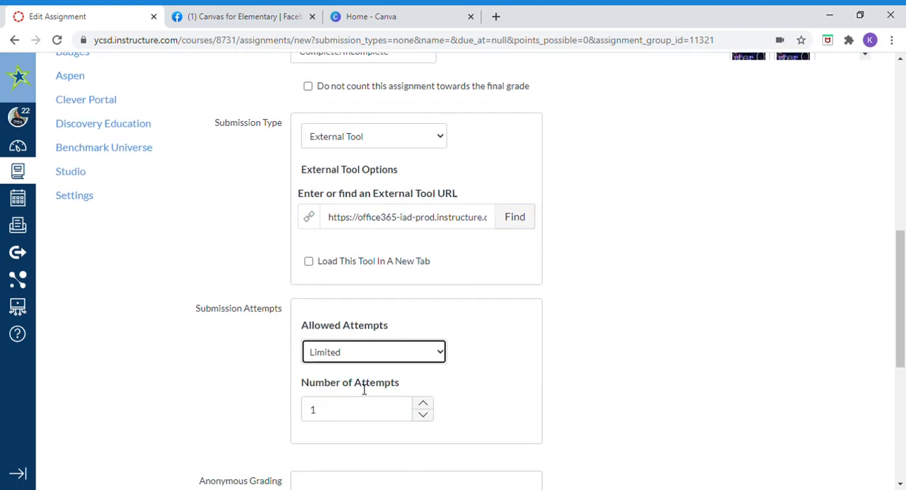
pyautogui.click(422, 403)
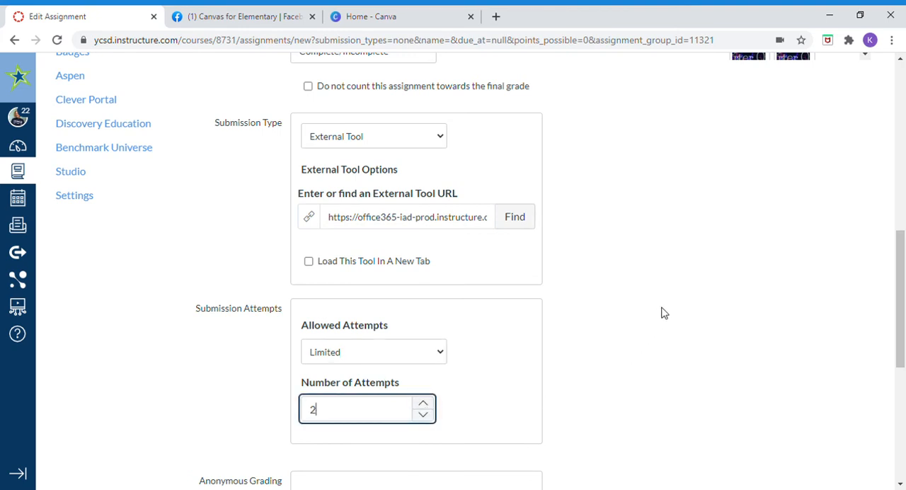
# Step: Keep the assignment assigned to Everyone and set its due date to July 22, 2020
pyautogui.scroll(-3, 658, 311)
pyautogui.scroll(-1, 653, 311)
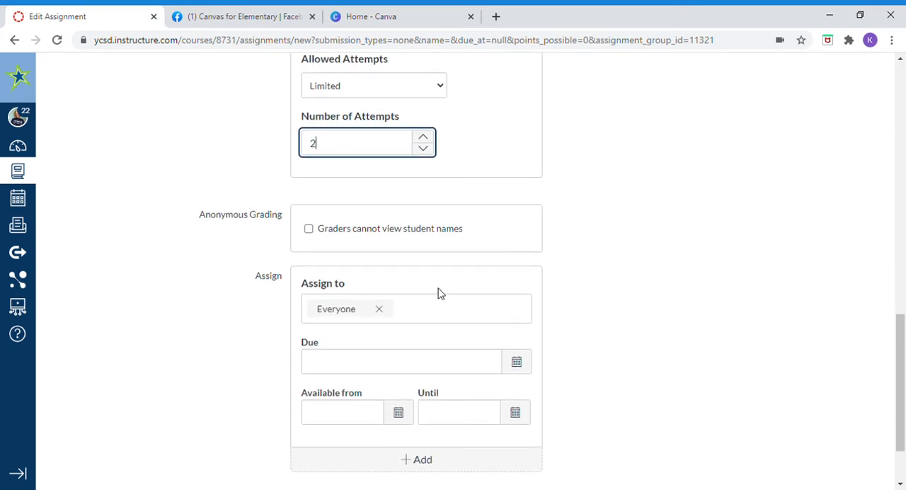
pyautogui.click(471, 318)
pyautogui.click(580, 311)
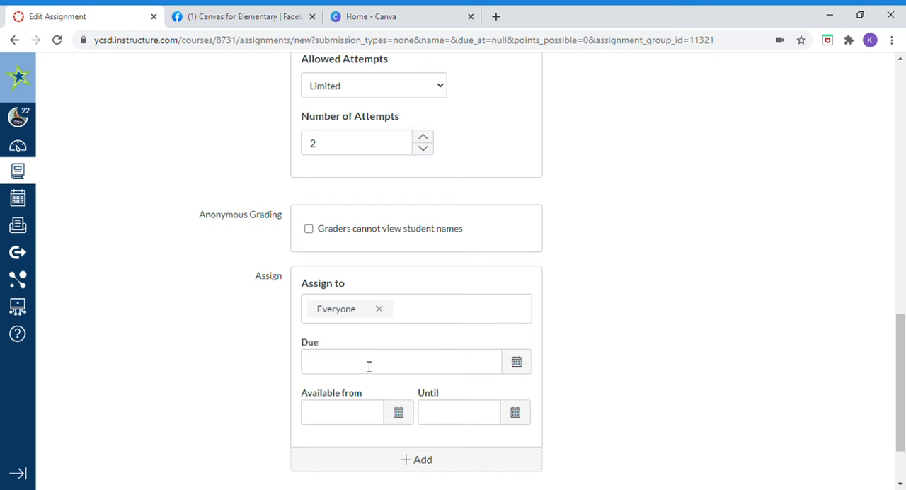
pyautogui.click(334, 363)
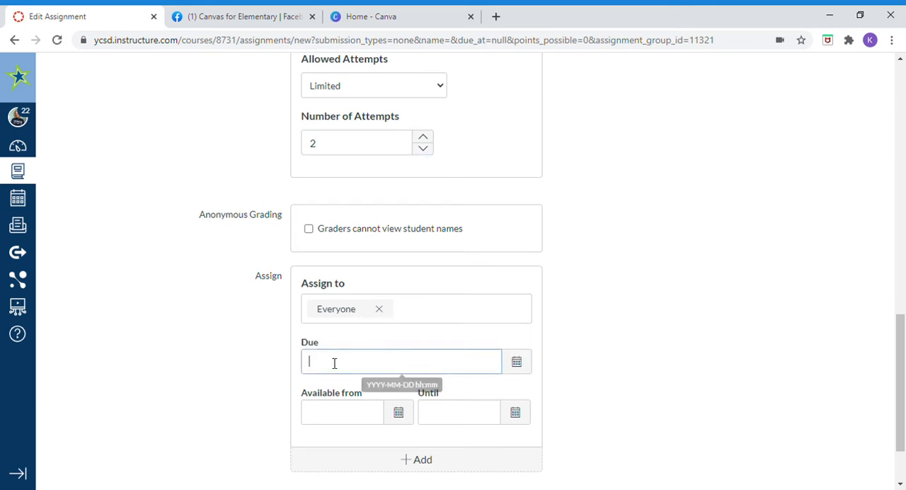
pyautogui.click(520, 363)
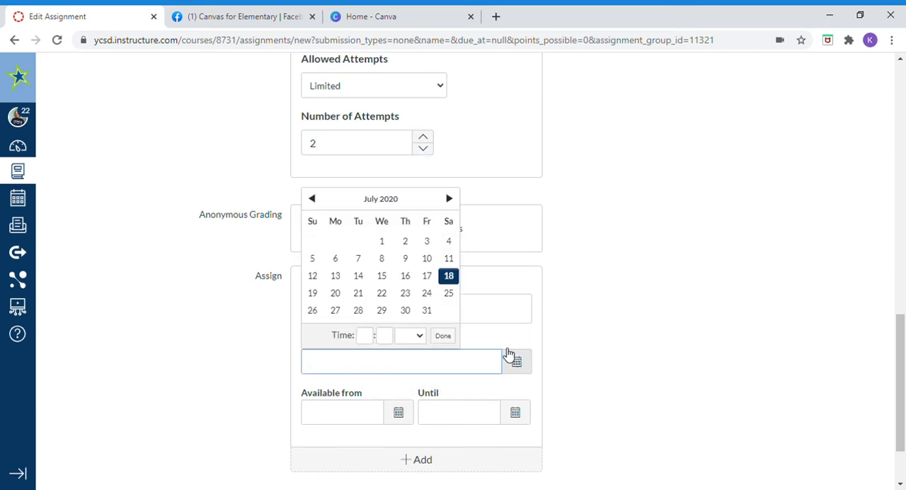
pyautogui.click(381, 293)
pyautogui.click(624, 329)
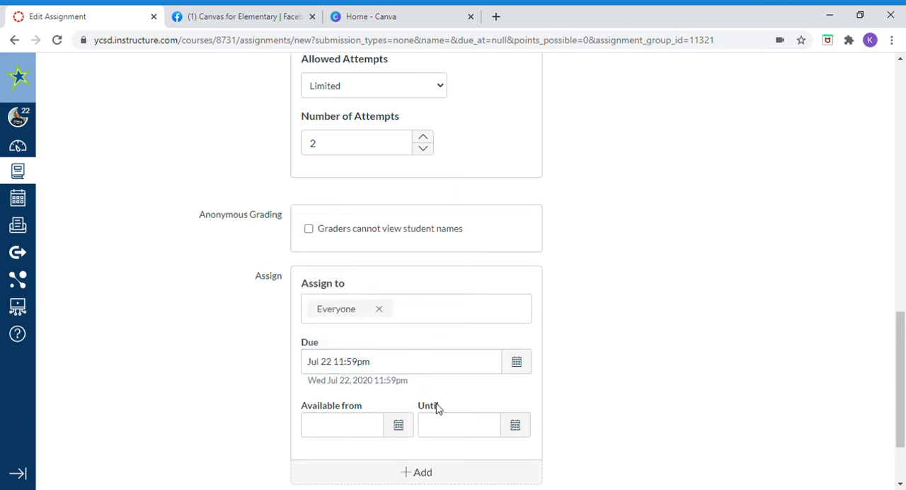
# Step: Make the assignment available from July 21, 2020 at 10:00 am, and save and publish it
pyautogui.click(398, 425)
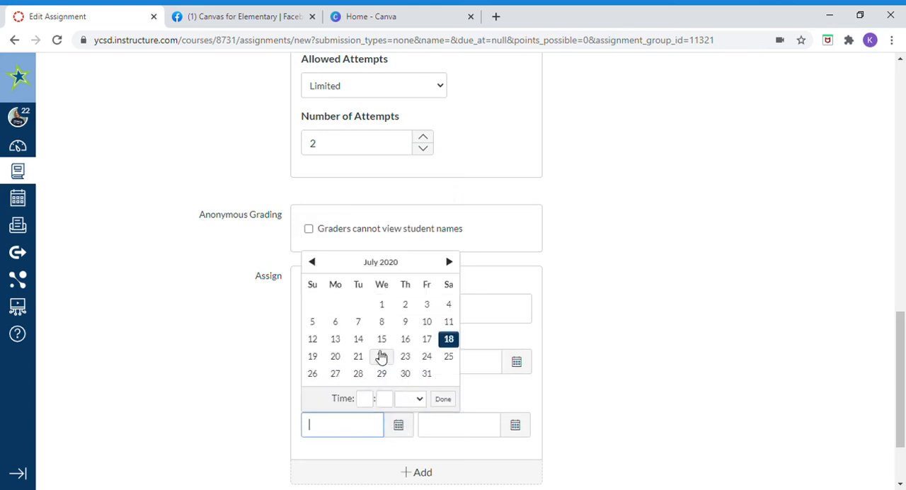
pyautogui.click(359, 357)
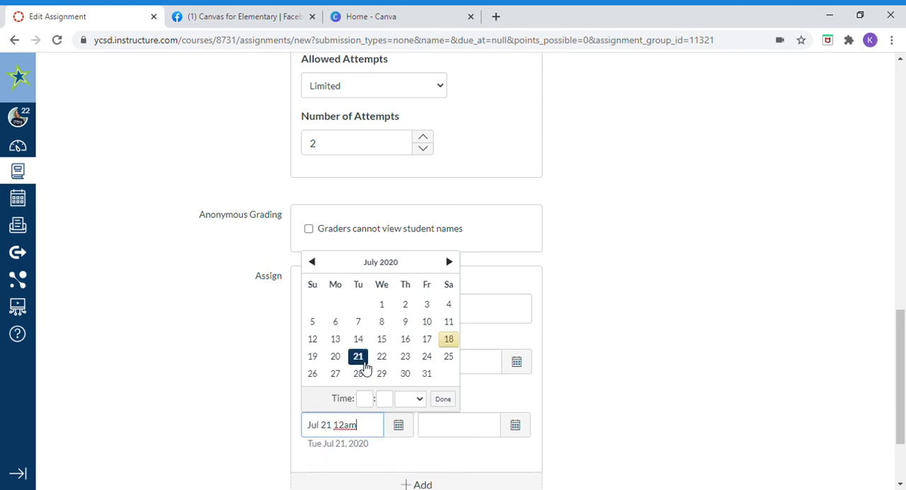
pyautogui.click(371, 400)
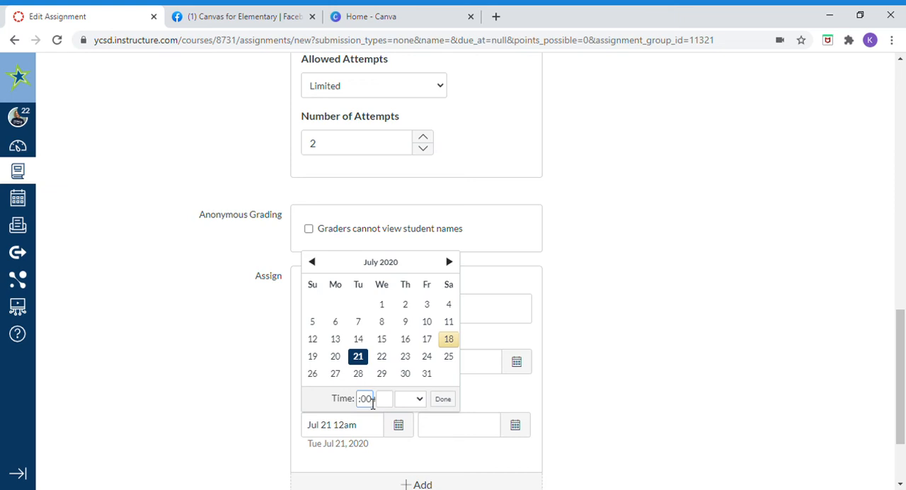
pyautogui.write('10:00')
pyautogui.press('BackSpace')
pyautogui.press('BackSpace')
pyautogui.click(388, 406)
pyautogui.click(407, 401)
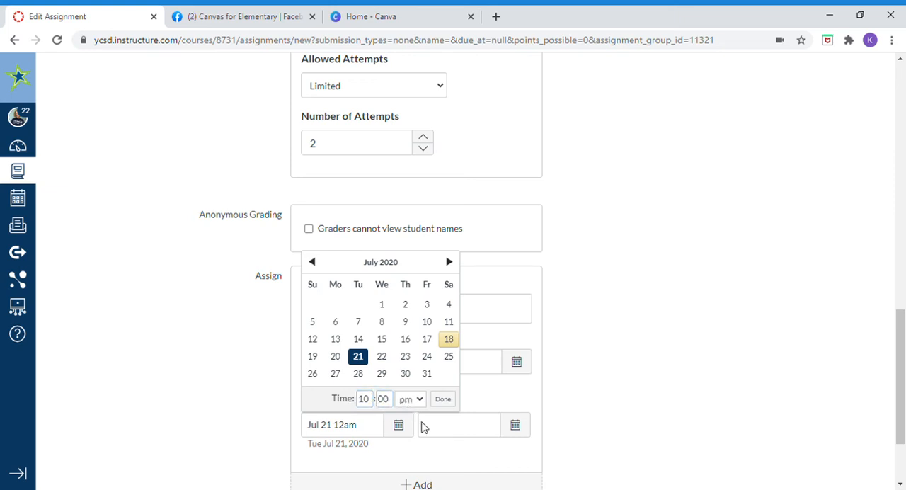
pyautogui.click(423, 424)
pyautogui.click(443, 401)
pyautogui.scroll(-2, 611, 406)
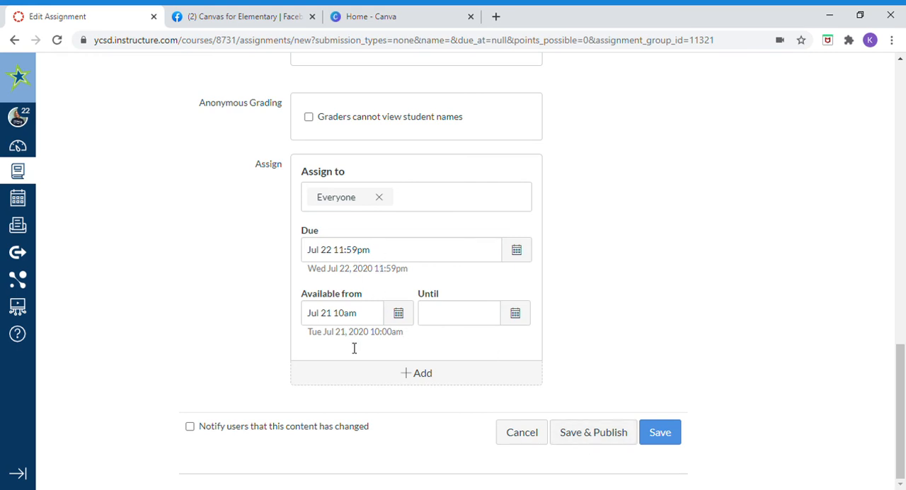
pyautogui.click(613, 436)
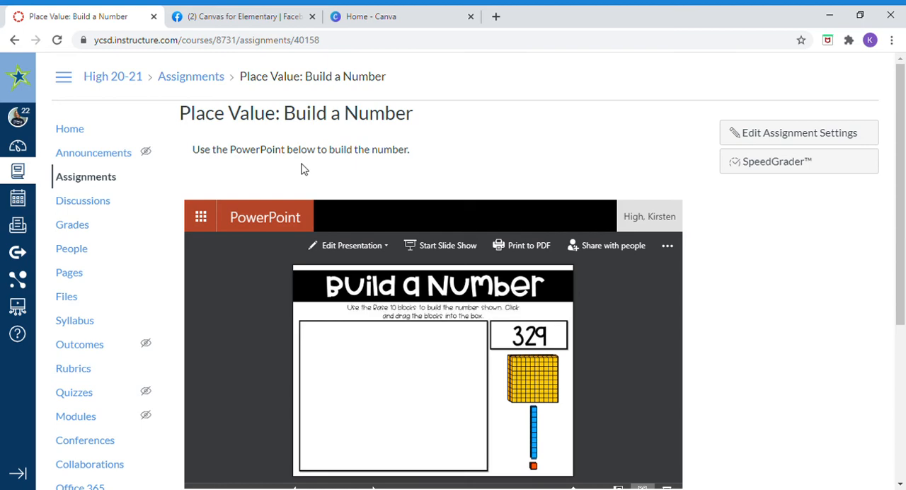
# Step: Open the embedded Build a Number presentation for editing in the browser and look through its slides
pyautogui.scroll(-1, 756, 269)
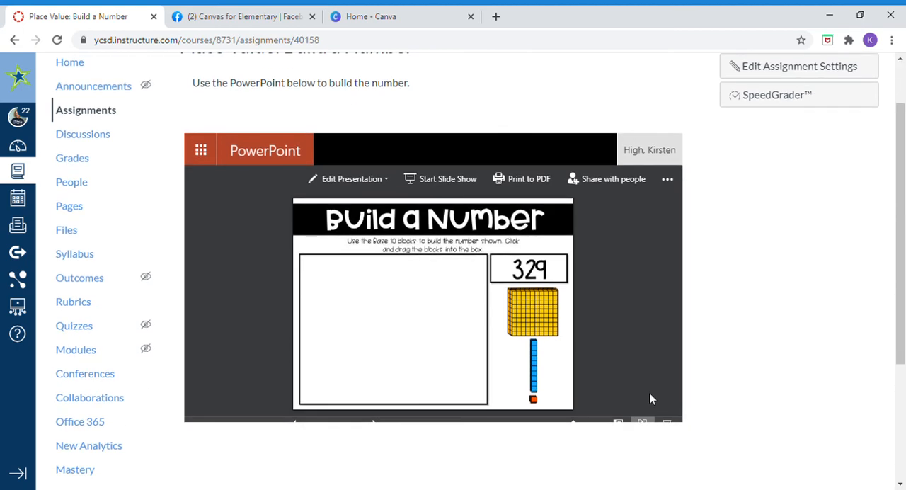
pyautogui.click(347, 180)
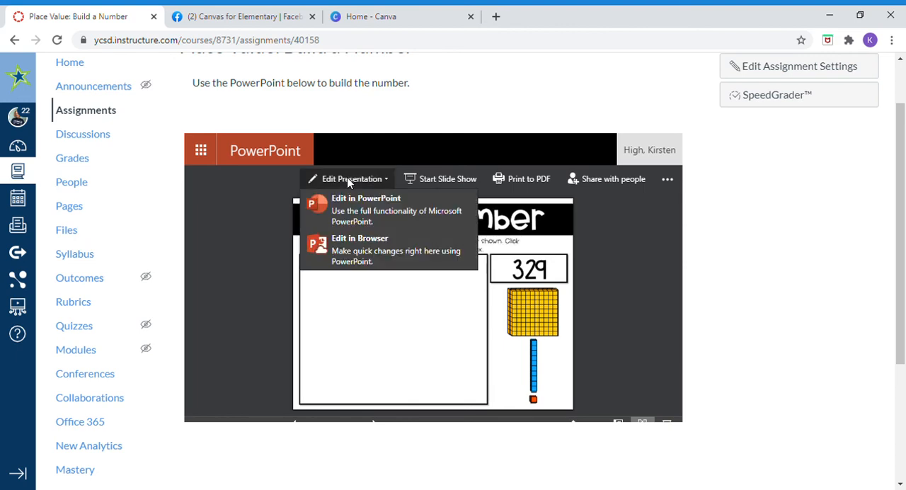
pyautogui.click(368, 247)
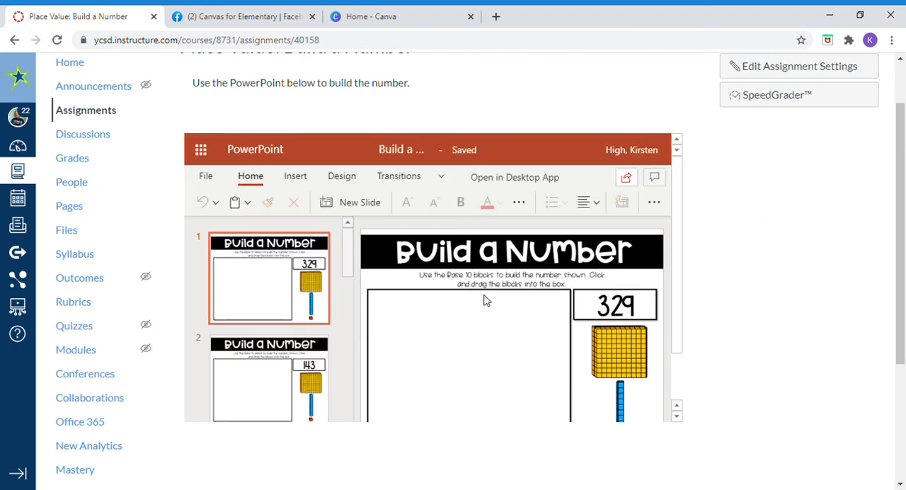
pyautogui.scroll(-1, 317, 319)
pyautogui.scroll(-3, 317, 319)
pyautogui.scroll(1, 474, 313)
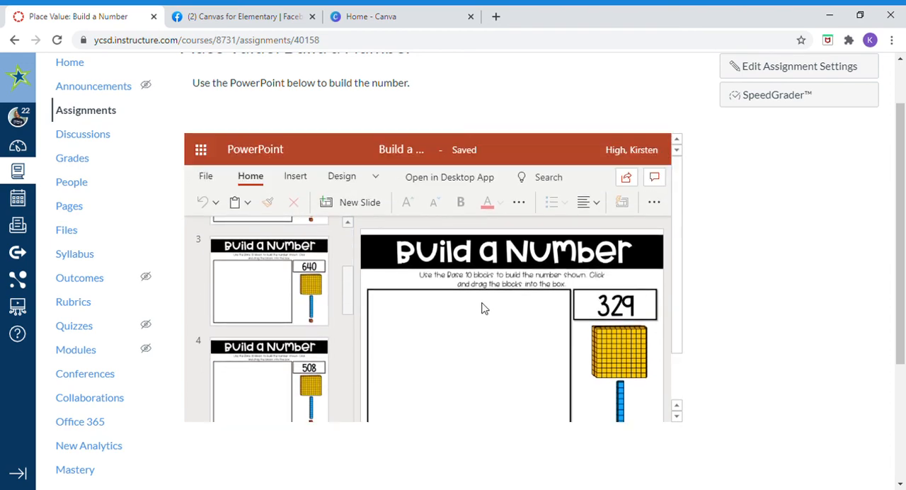
pyautogui.scroll(-3, 758, 279)
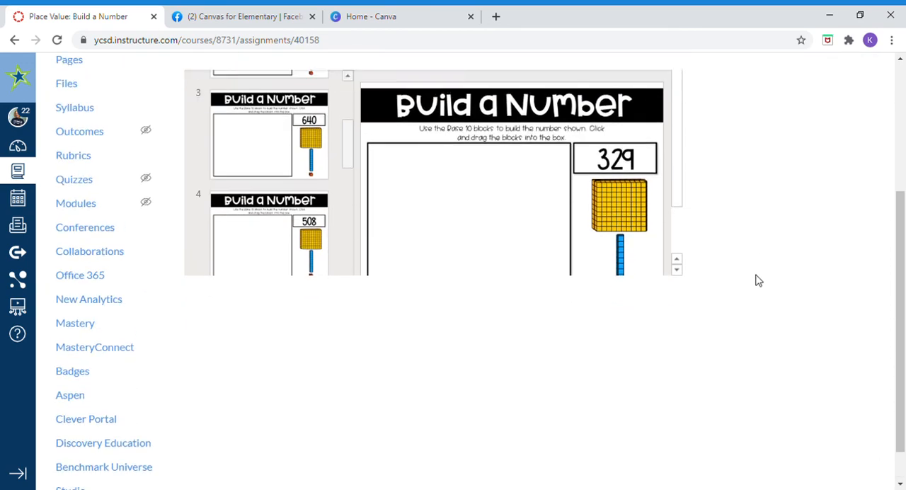
pyautogui.scroll(4, 759, 280)
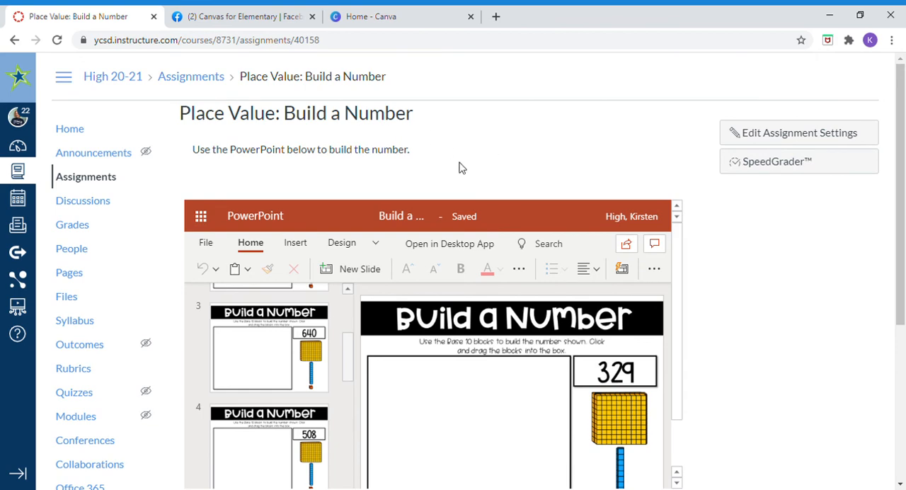
# Step: Go to the course home page, review its weekly work links, and open the page for editing
pyautogui.click(81, 133)
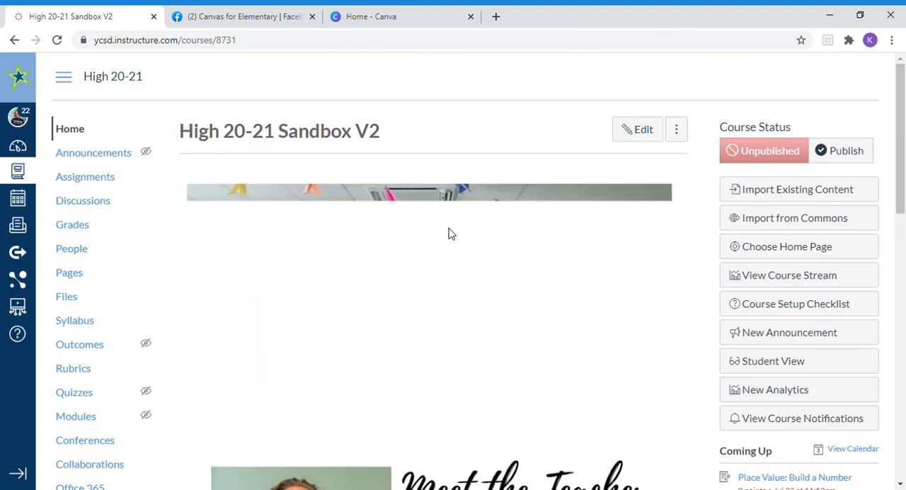
pyautogui.scroll(-5, 449, 234)
pyautogui.scroll(-2, 450, 234)
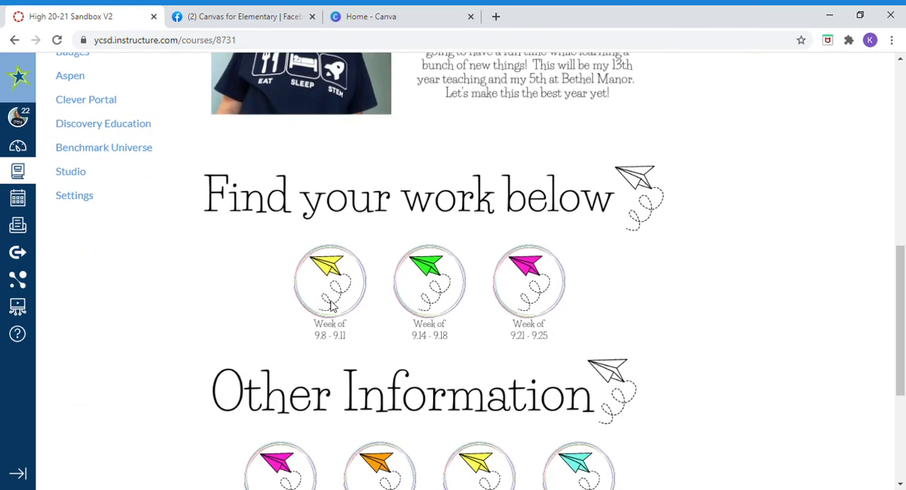
pyautogui.scroll(8, 822, 297)
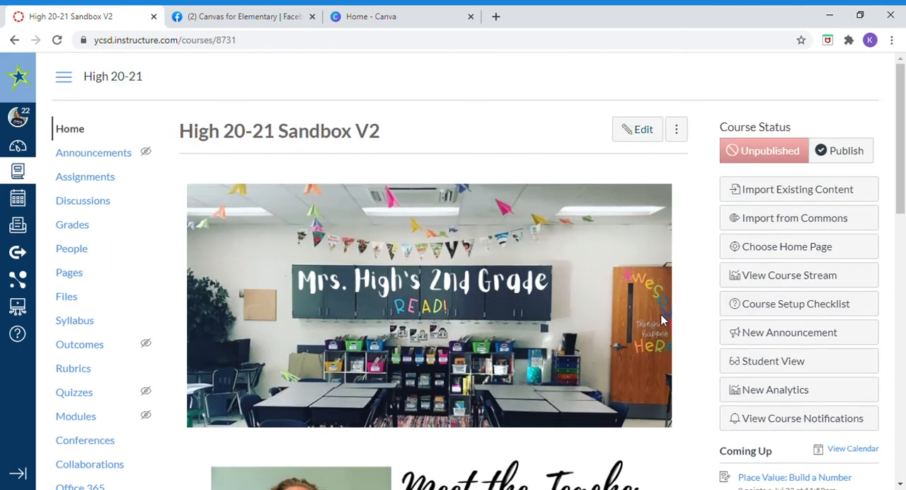
pyautogui.click(628, 140)
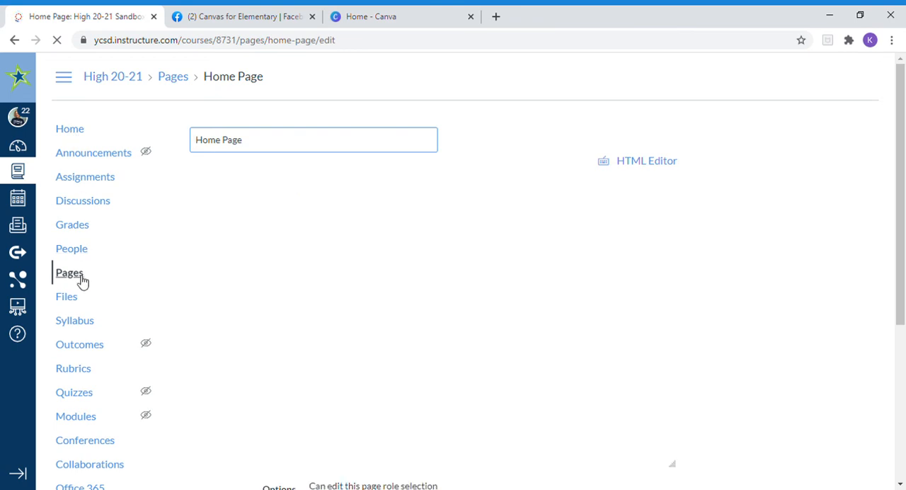
# Step: Open the "PA Week of: September 8th - 11th" page from the full list of course pages and look over its weekly table
pyautogui.click(75, 277)
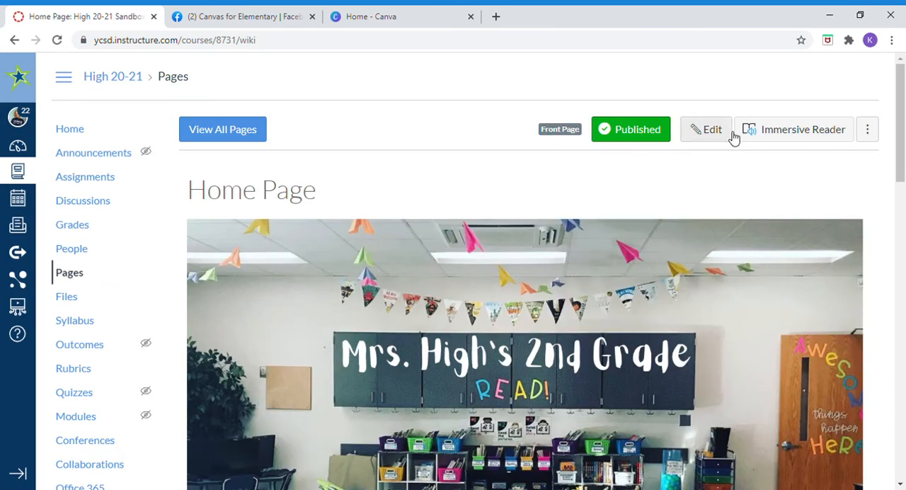
pyautogui.click(222, 141)
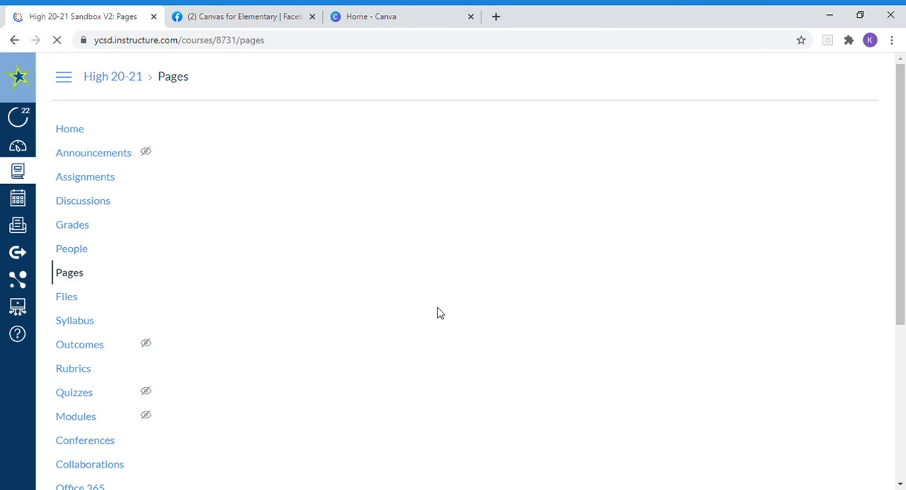
pyautogui.scroll(-5, 436, 312)
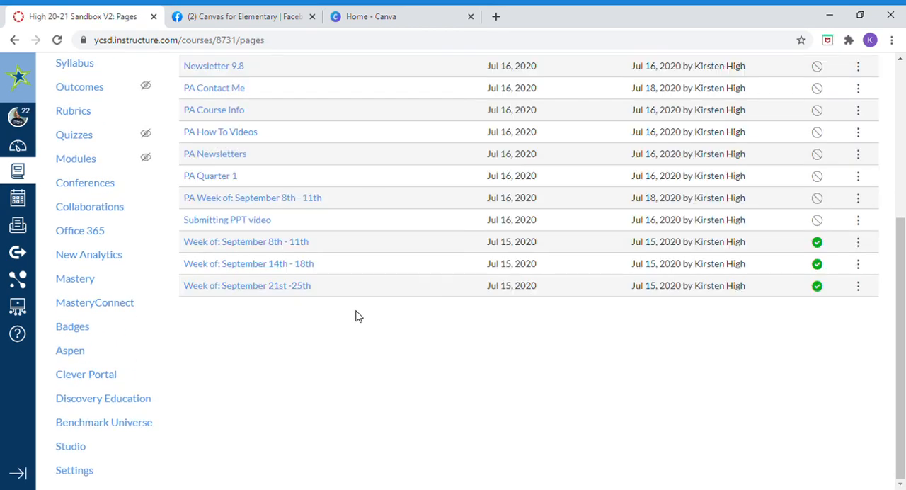
pyautogui.click(257, 203)
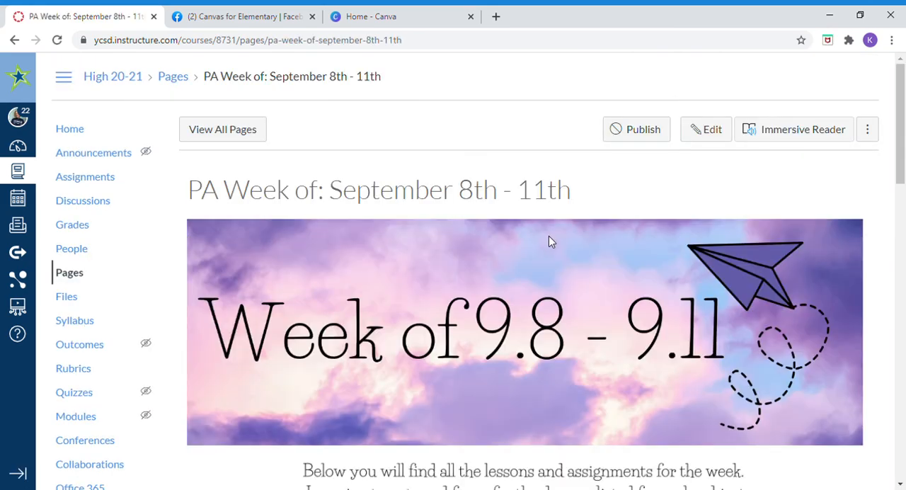
pyautogui.scroll(-1, 457, 335)
pyautogui.scroll(-5, 456, 338)
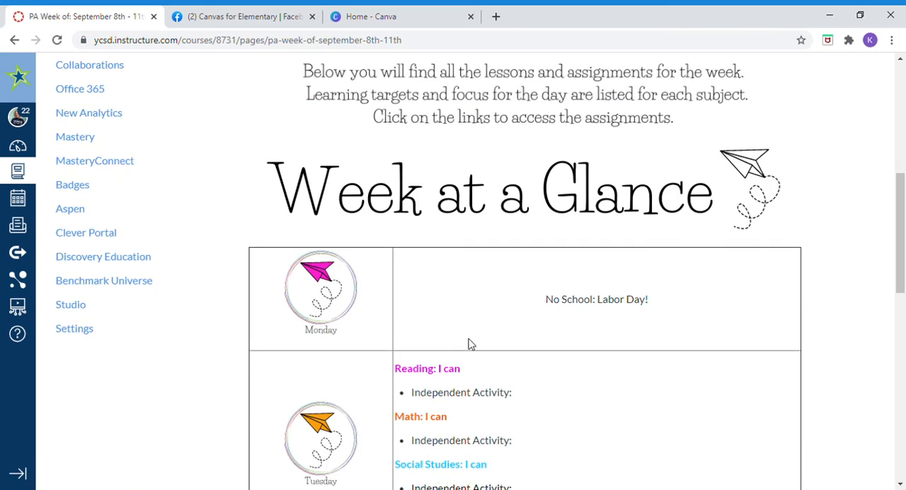
pyautogui.scroll(7, 635, 414)
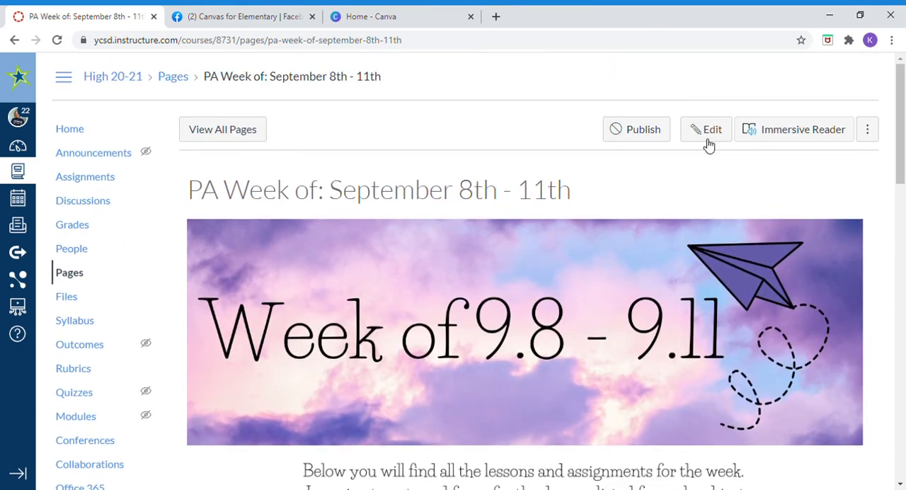
# Step: Edit the page so Tuesday's Math target reads "I can build a 3 digit number with base 10 blocks."
pyautogui.click(706, 137)
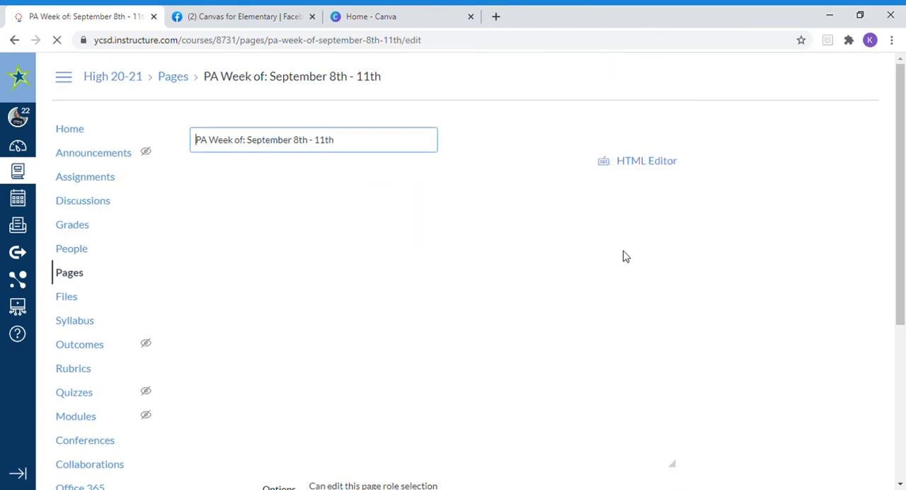
pyautogui.scroll(-6, 563, 292)
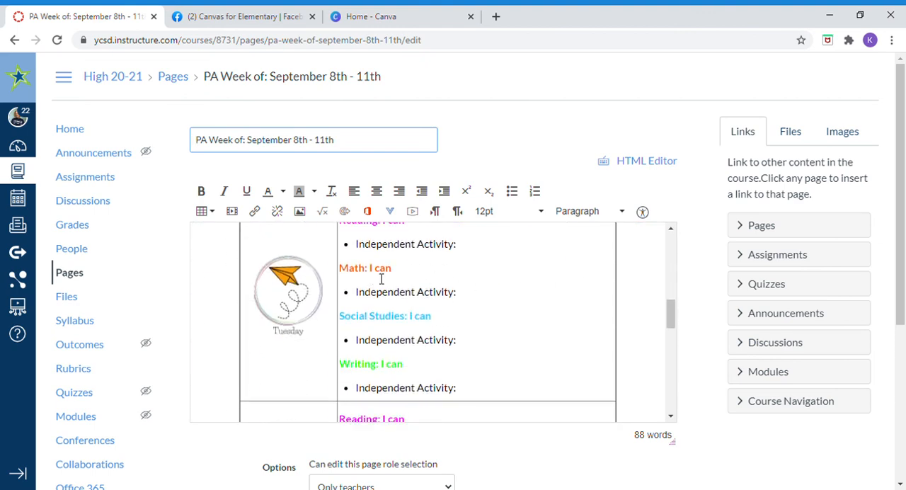
pyautogui.click(421, 276)
pyautogui.write('build')
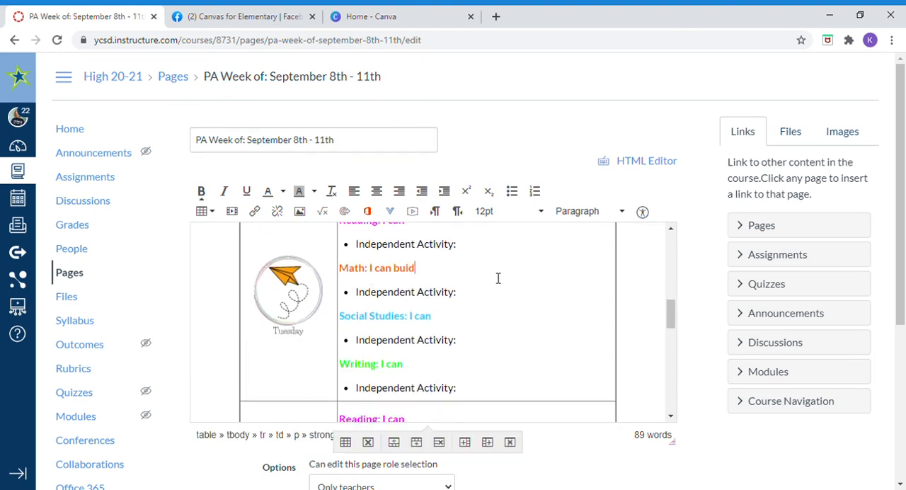
pyautogui.write(' a 3 digit number wi')
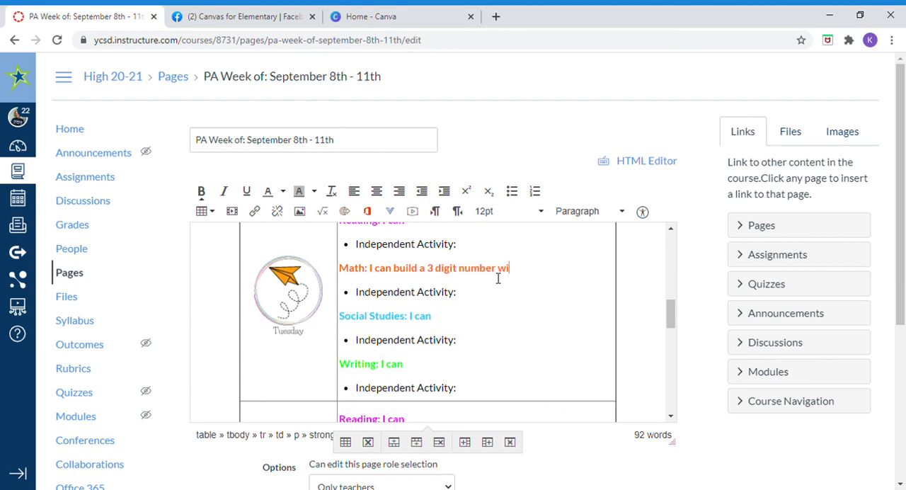
pyautogui.write('th base 10 blocks.')
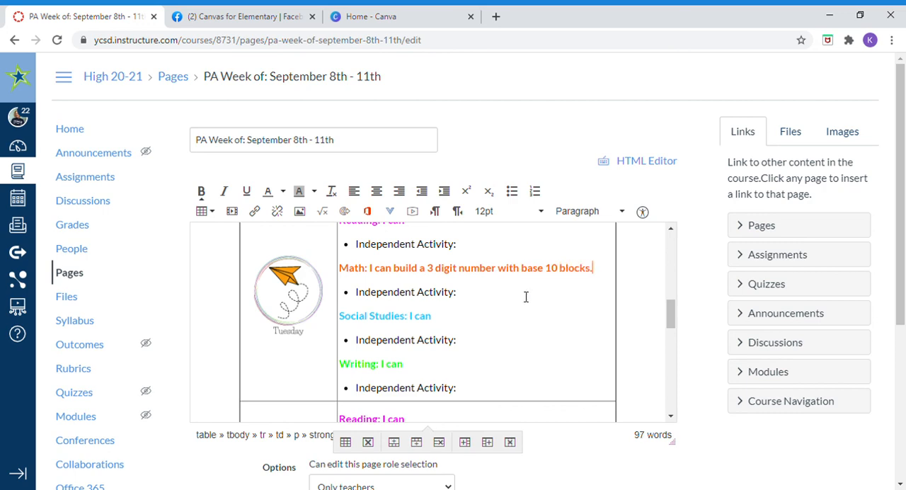
# Step: Insert a link to the "Place Value: Build a Number" assignment after Tuesday's Math Independent Activity label and save the page without publishing
pyautogui.click(525, 296)
pyautogui.click(775, 258)
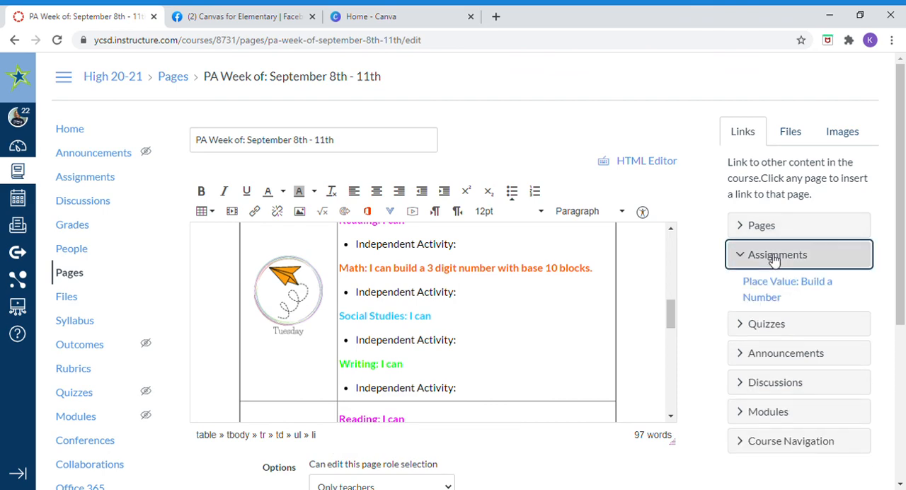
pyautogui.click(776, 301)
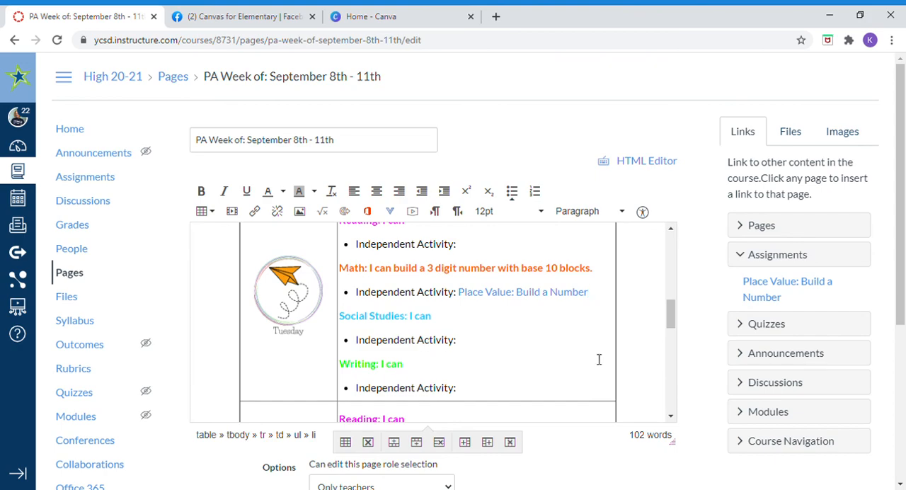
pyautogui.scroll(-3, 657, 360)
pyautogui.scroll(-5, 668, 396)
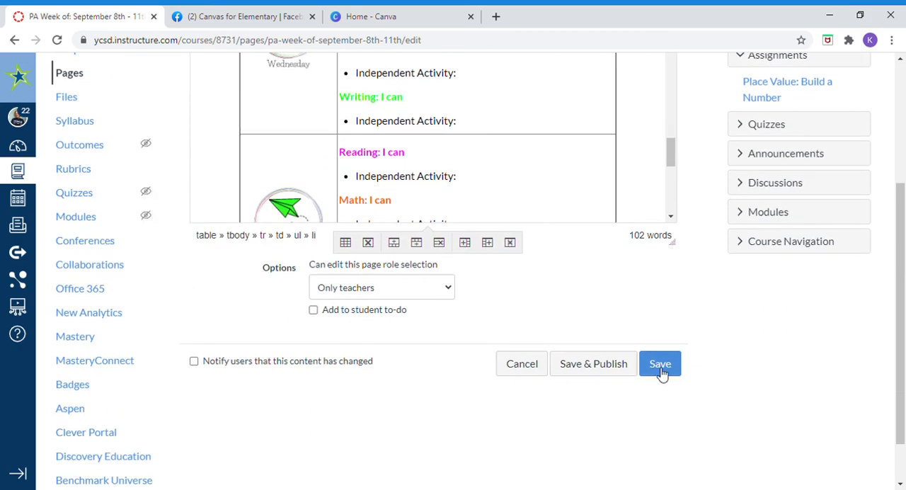
pyautogui.click(660, 366)
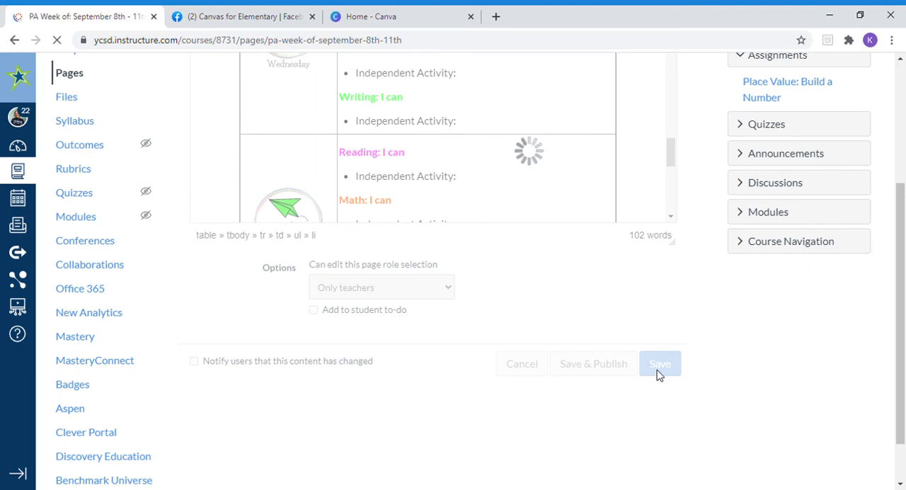
# Step: Check Tuesday's Math entry on the saved page and follow its link to the assignment
pyautogui.scroll(-9, 657, 375)
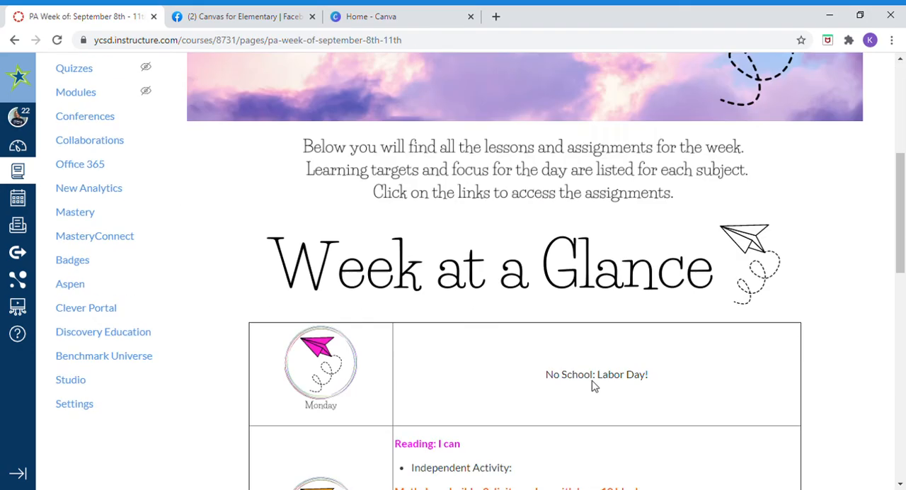
pyautogui.scroll(-2, 570, 401)
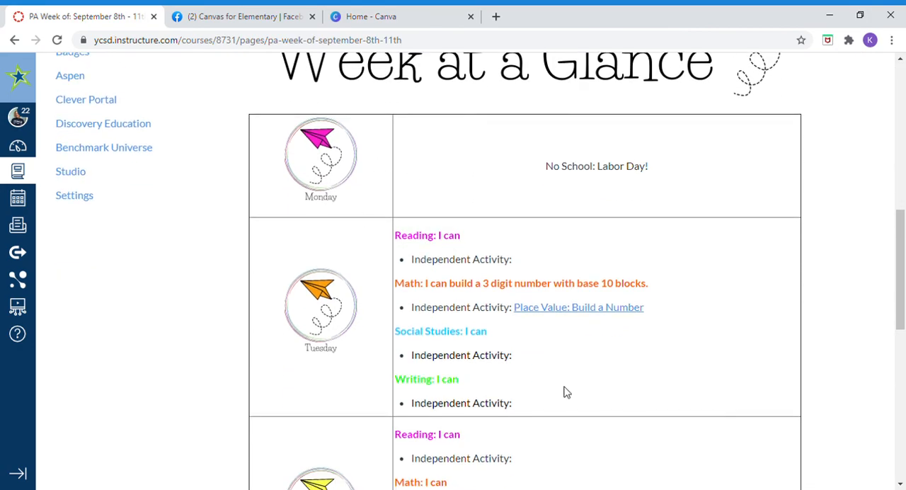
pyautogui.click(543, 312)
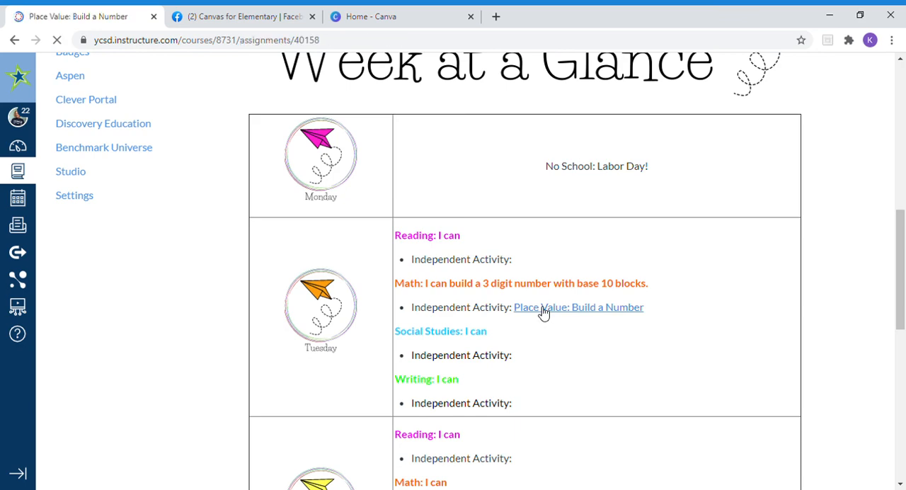